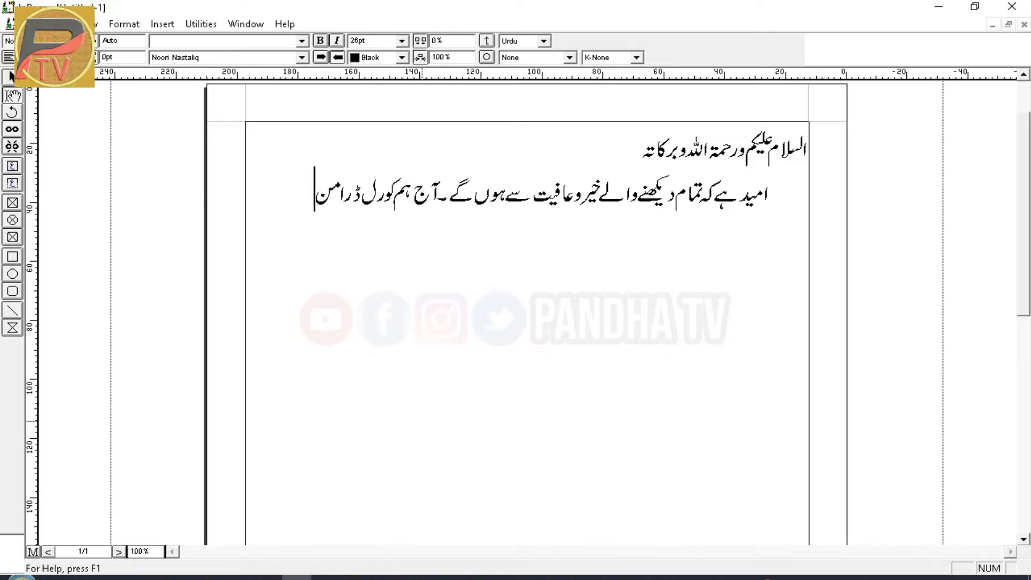
Finish typing the Urdu intro lines in InPage, then switch to CorelDRAW's blank Untitled-1 page
type("ٹیوب ویڈیو کا تھمب نیل بنانے کا سادہ سا اور بالکل ا")
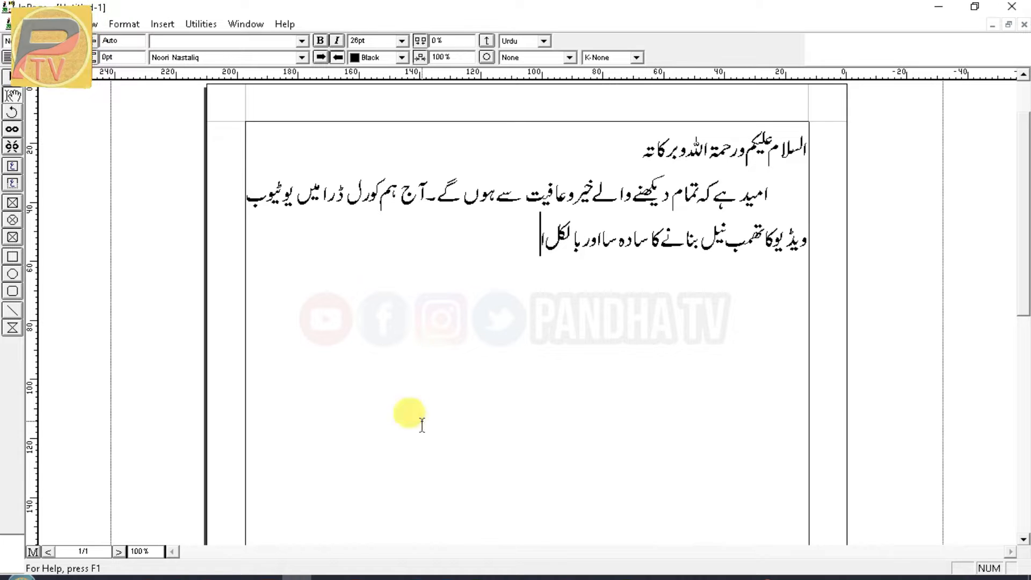
type("سیکھیں گے۔ان شاءاللہ")
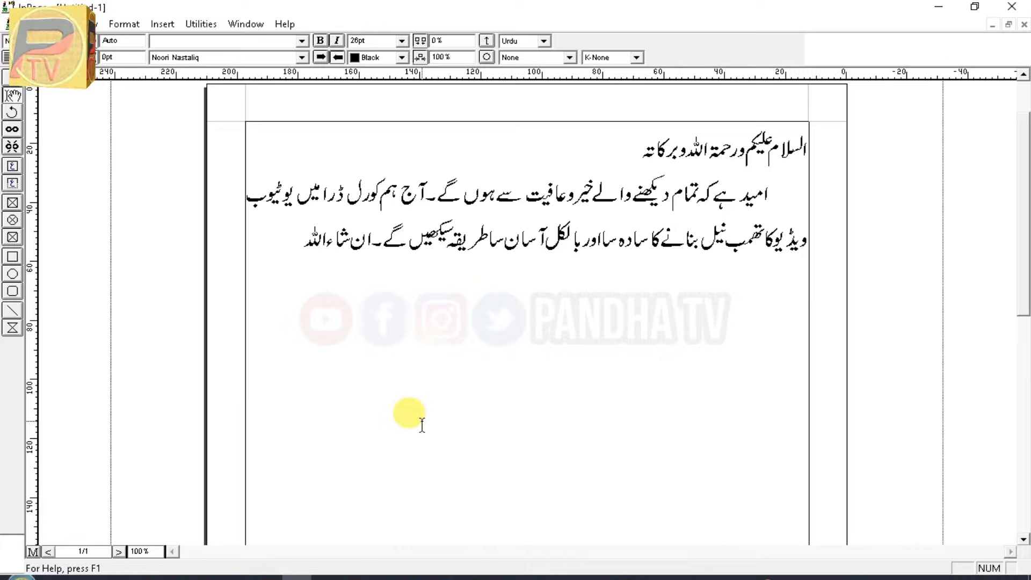
type("ے پھر کورل")
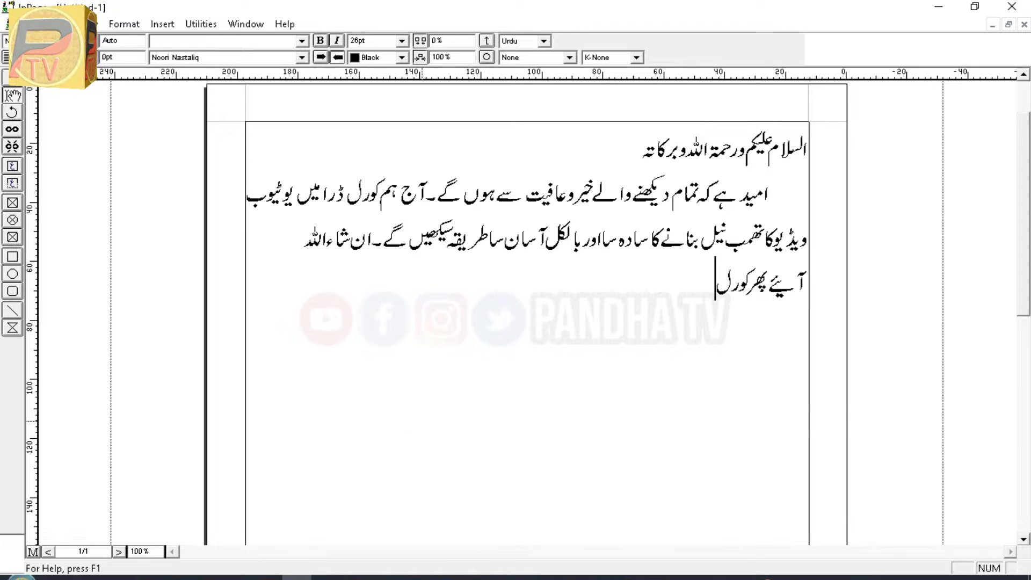
type("ف چلتے ہیں۔۔")
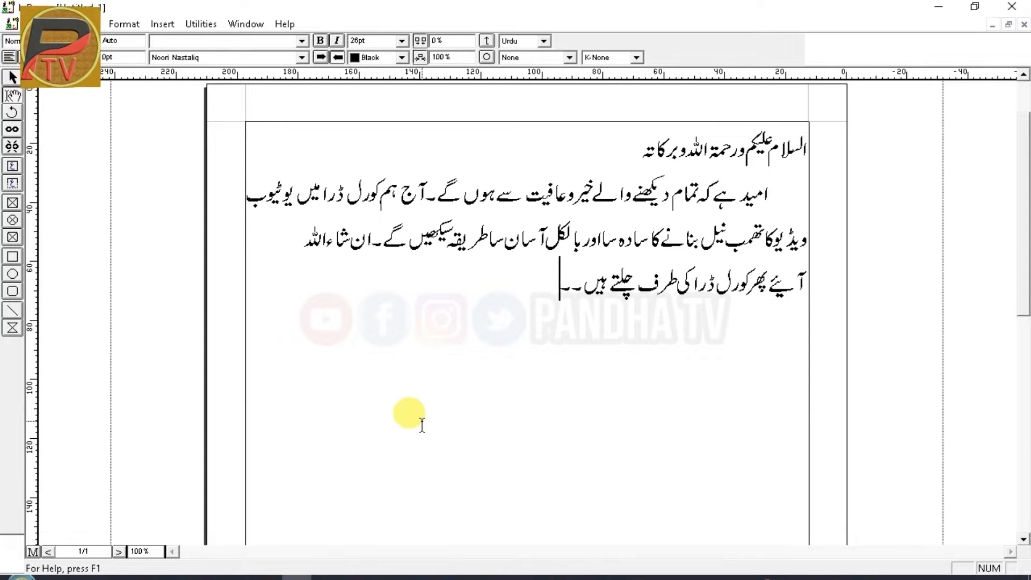
key("alt+Tab")
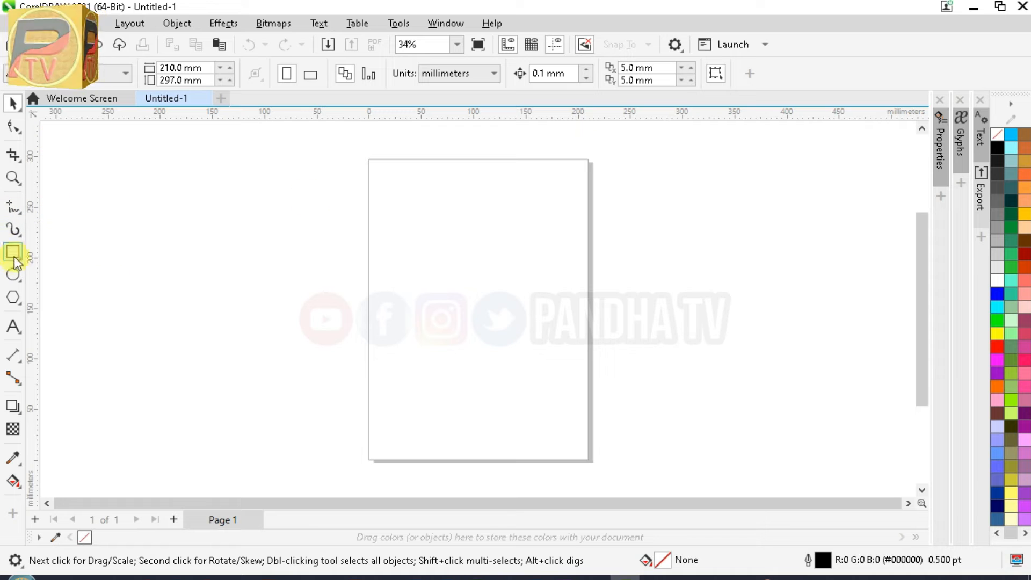
Draw a rectangle on the page and switch the measurement units to pixels
left_click_drag(399, 224, 518, 273)
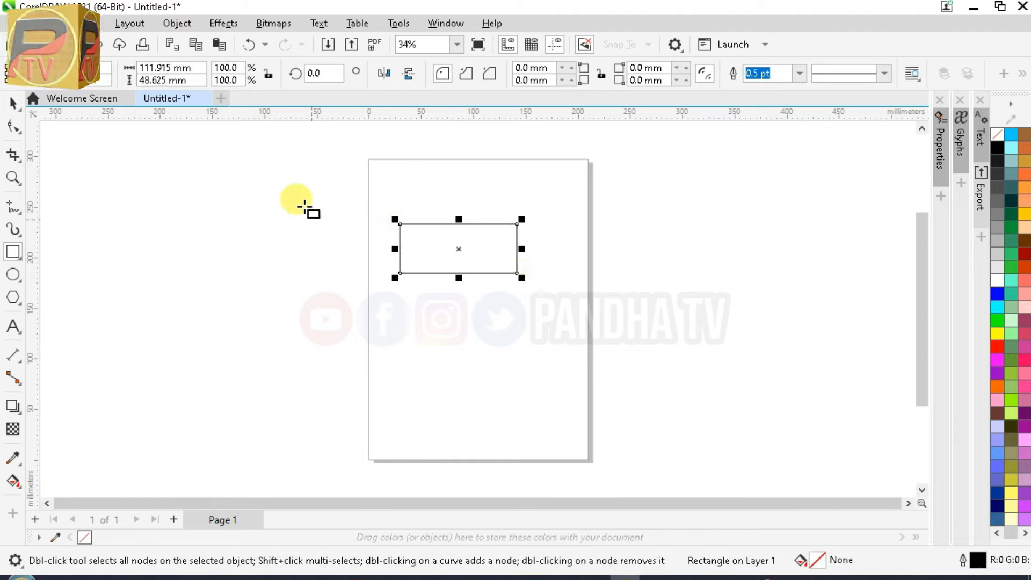
left_click(25, 145)
left_click(653, 166)
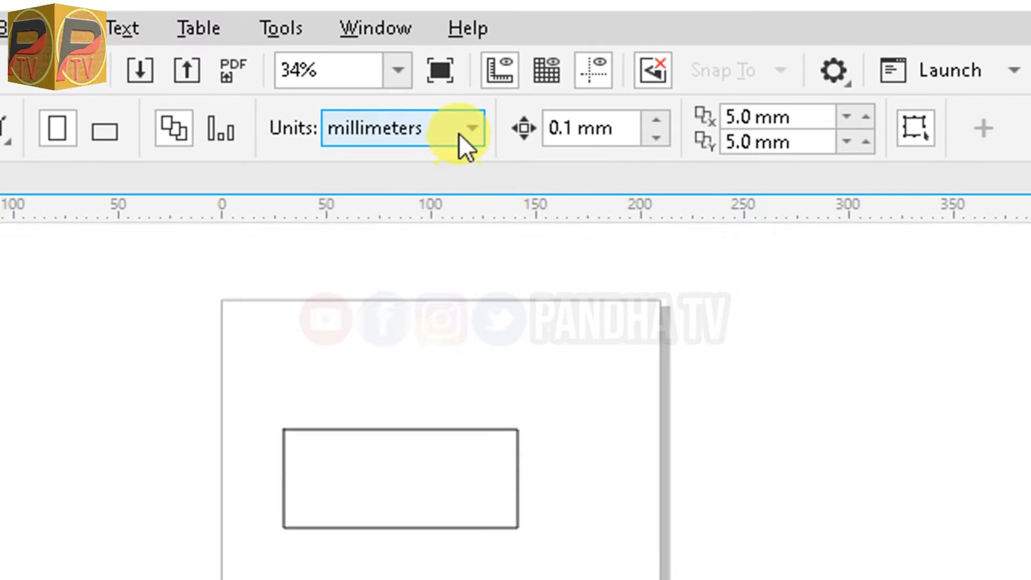
left_click(487, 76)
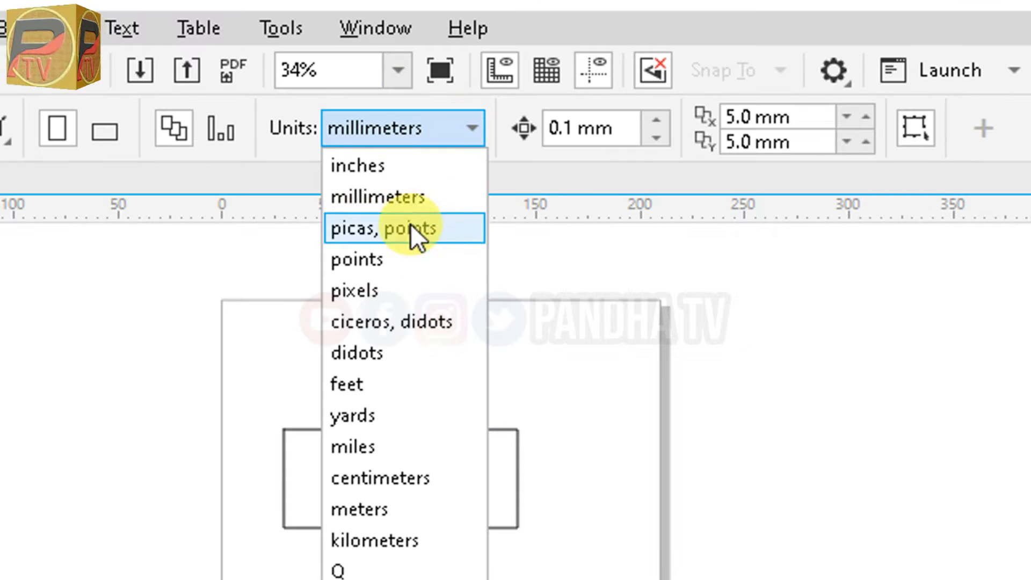
left_click(409, 290)
left_click(39, 197)
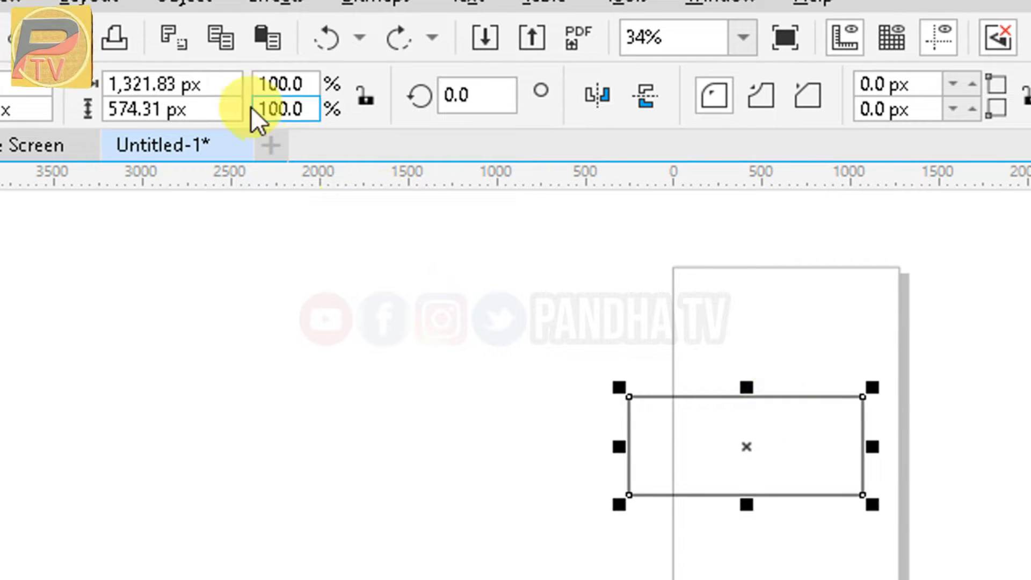
Resize the rectangle to 1,280 px wide by 720 px high
left_click_drag(208, 84, 12, 62)
type("1,280")
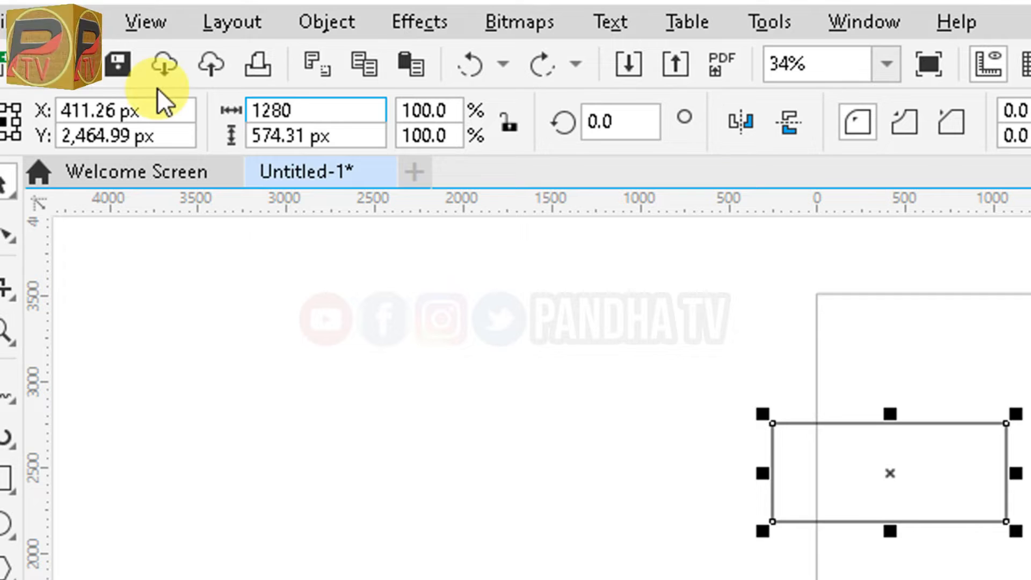
key("Tab")
type("720")
key("Return")
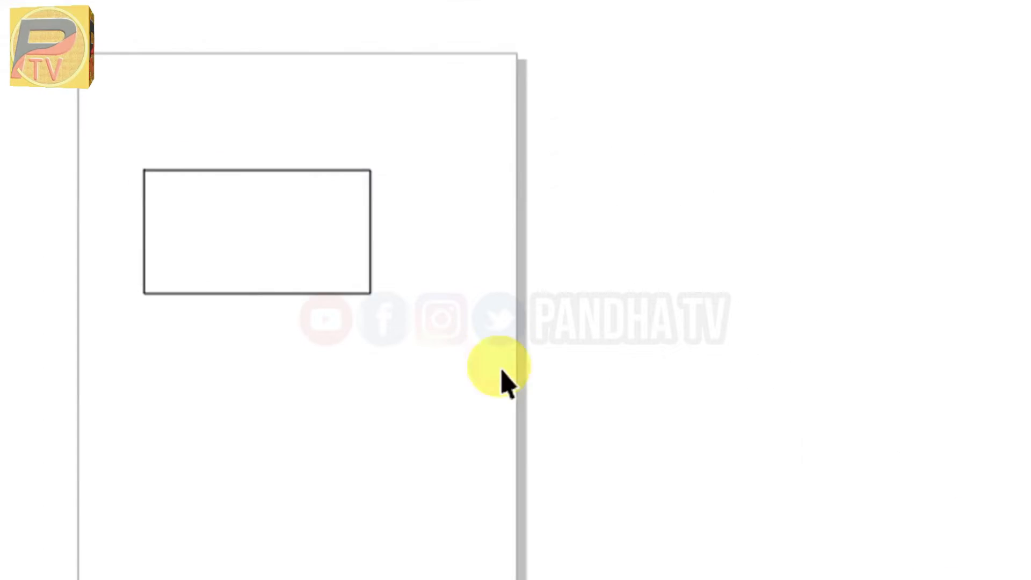
Move the 1280 × 720 rectangle onto the page and zoom in to fit it
left_click(292, 239)
left_click_drag(265, 232, 324, 301)
key("z")
left_click_drag(203, 225, 444, 360)
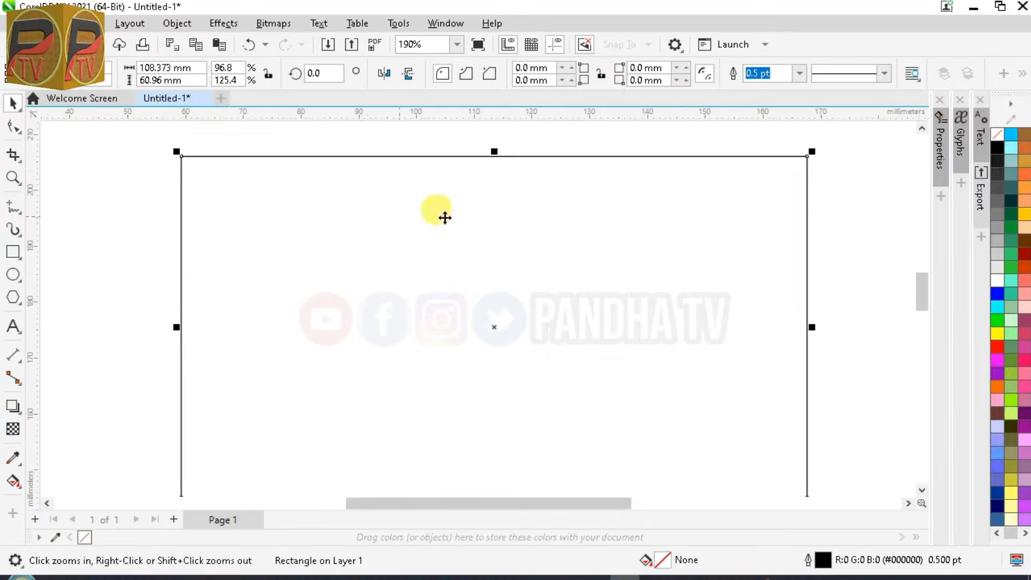
scroll(491, 325, "down", 2)
left_click_drag(492, 334, 485, 296)
left_click(769, 338)
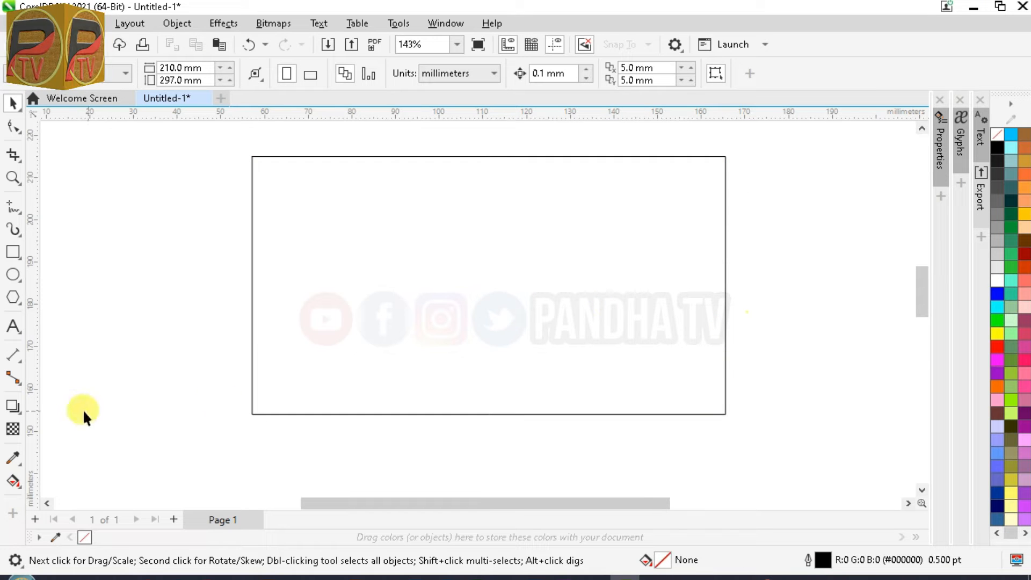
Draw a wide ellipse across the rectangle's lower part and stretch it taller
left_click(14, 275)
left_click_drag(157, 226, 919, 422)
scroll(262, 354, "down", 1)
left_click_drag(472, 404, 473, 478)
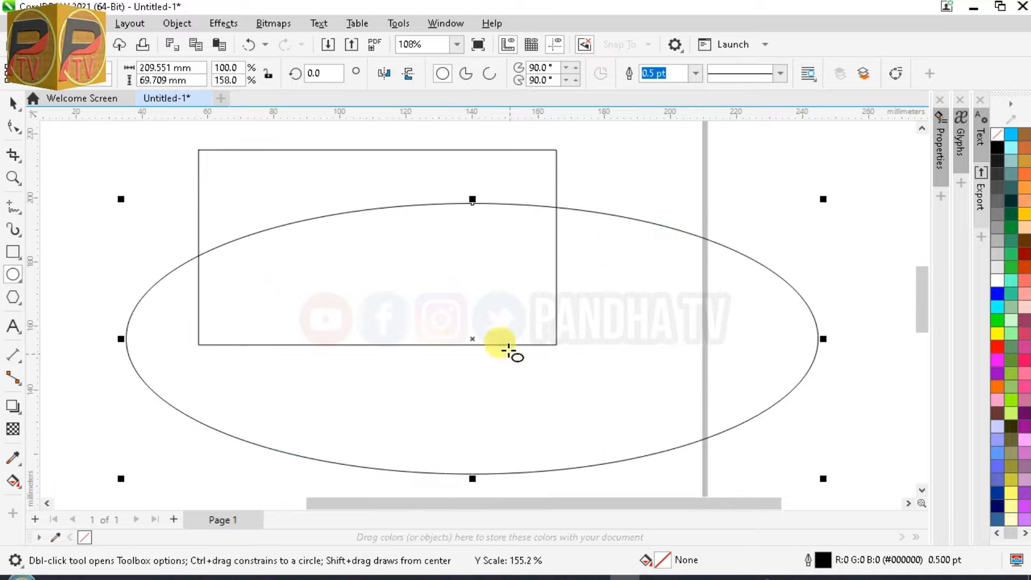
left_click_drag(471, 345, 446, 345)
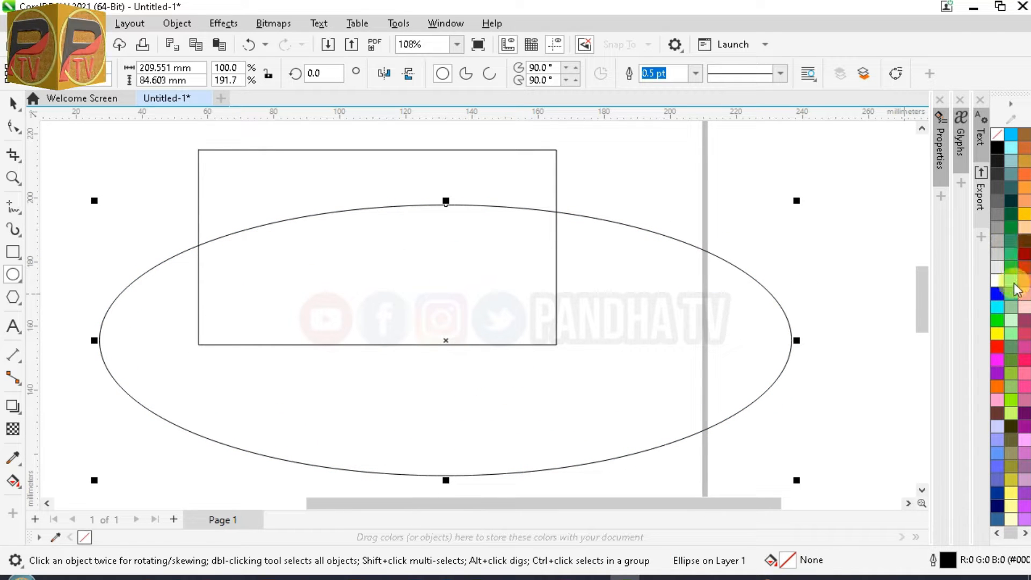
Fill the ellipse dark teal (#003333) and shift it slightly right
left_click(1011, 200)
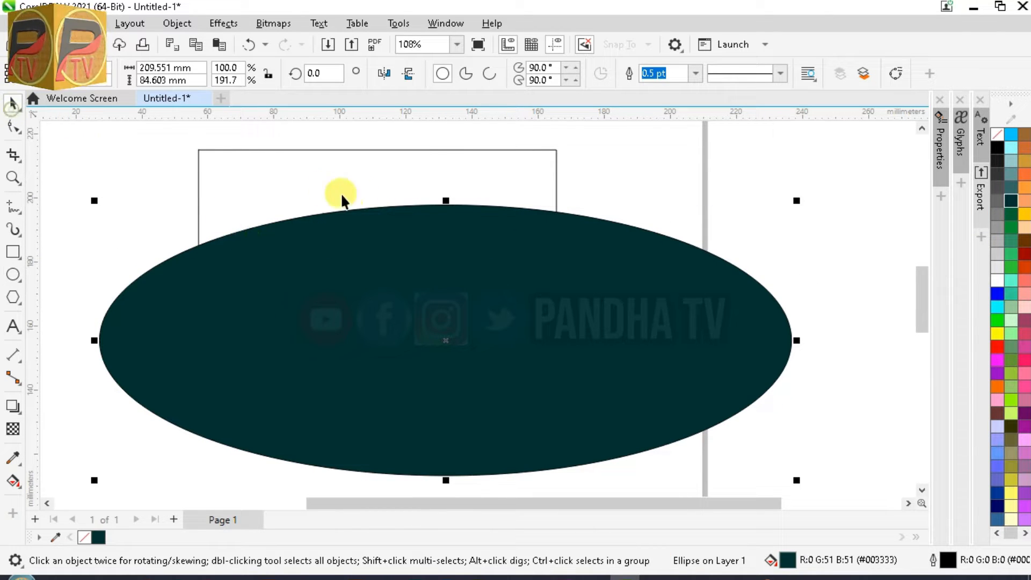
left_click(352, 170, "shift")
left_click(133, 171)
left_click(361, 256)
left_click_drag(374, 262, 412, 222)
left_click_drag(412, 221, 427, 250)
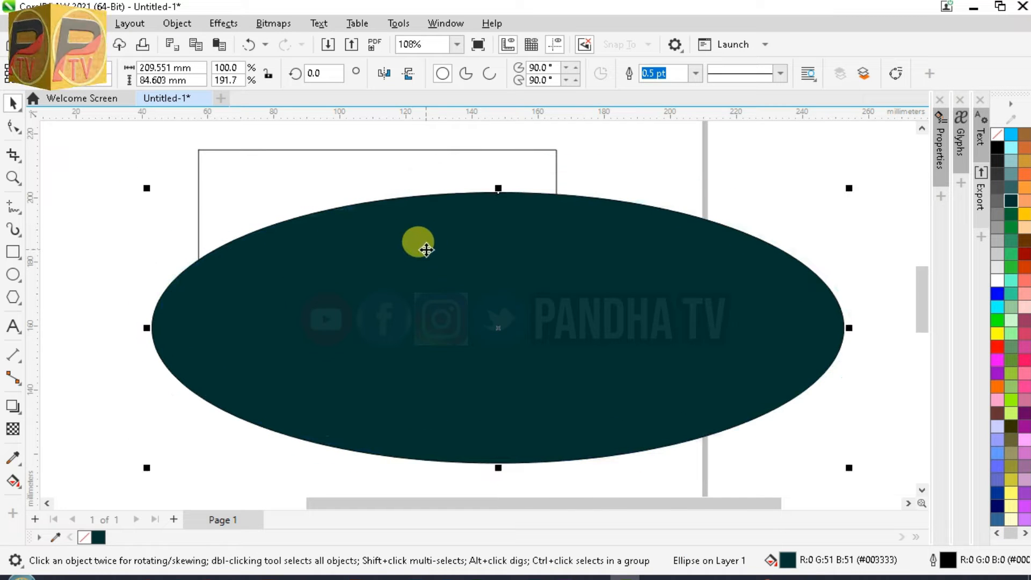
Choose Object > PowerClip > Place Inside Frame for the teal ellipse
left_click(177, 23)
mouse_move(333, 52)
left_click(508, 58)
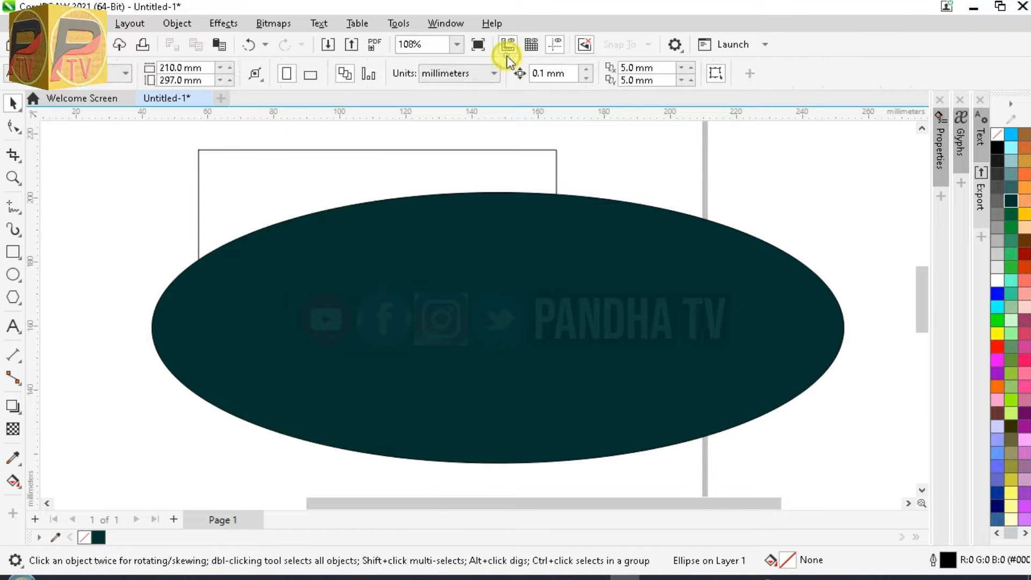
Clip the ellipse inside the rectangle and fill the rectangle purple (#660066)
left_click(295, 172)
left_click(603, 263)
left_click(368, 162)
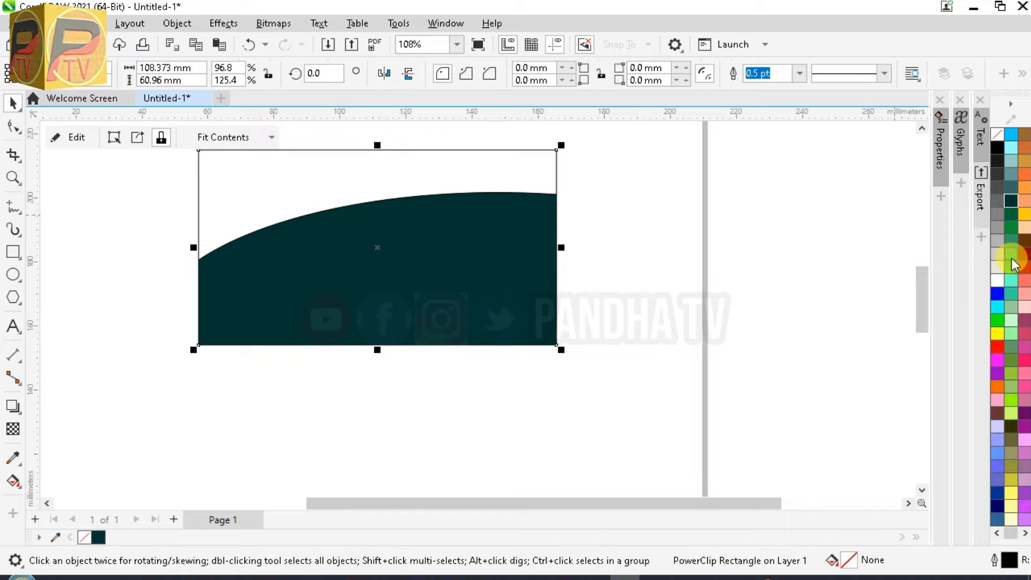
left_click(1010, 240)
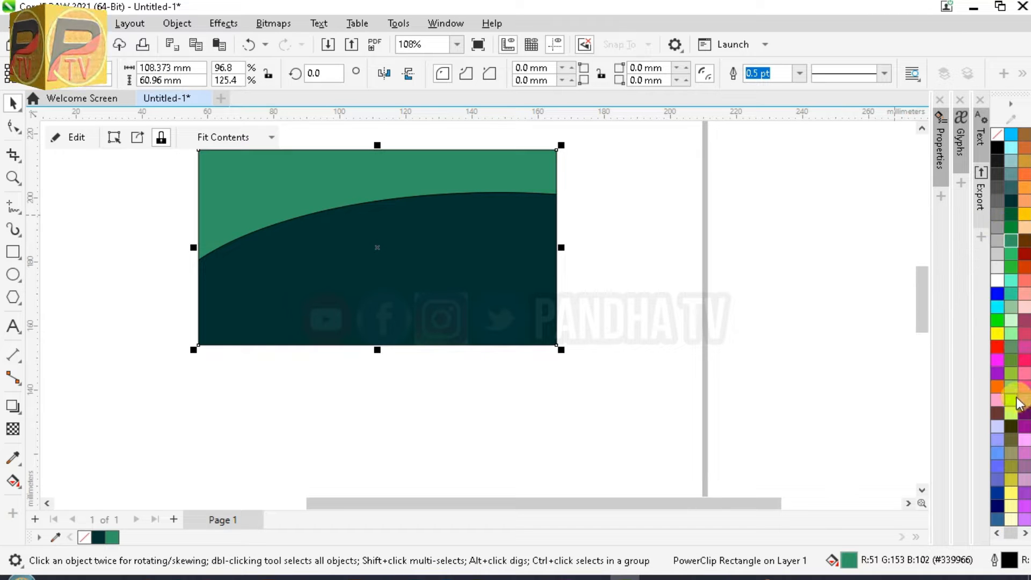
left_click(1022, 422)
Edit the PowerClip contents to set the ellipse outline to None, then finish editing
right_click(389, 252)
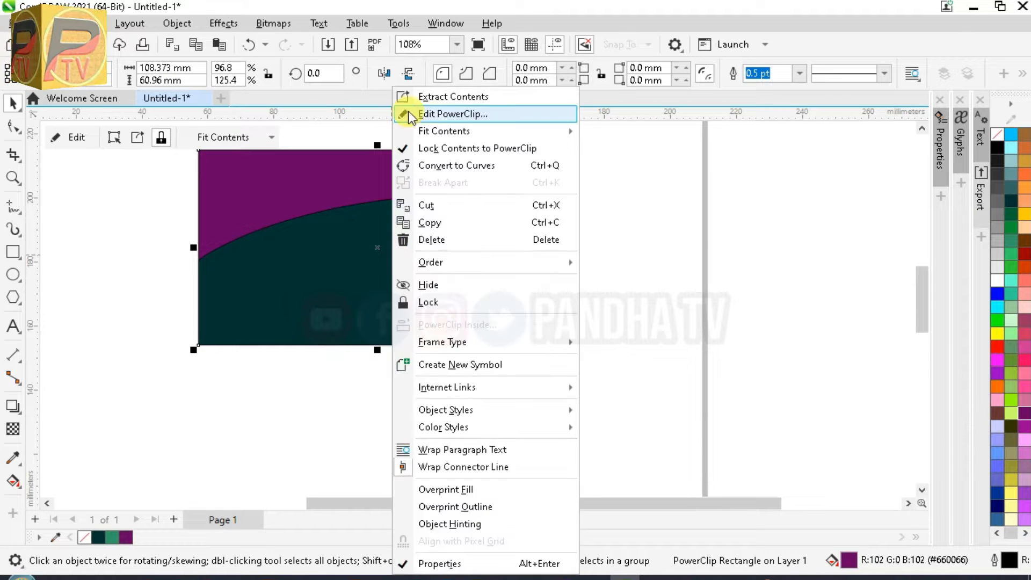
left_click(422, 113)
left_click(405, 233)
left_click(695, 73)
left_click(678, 183)
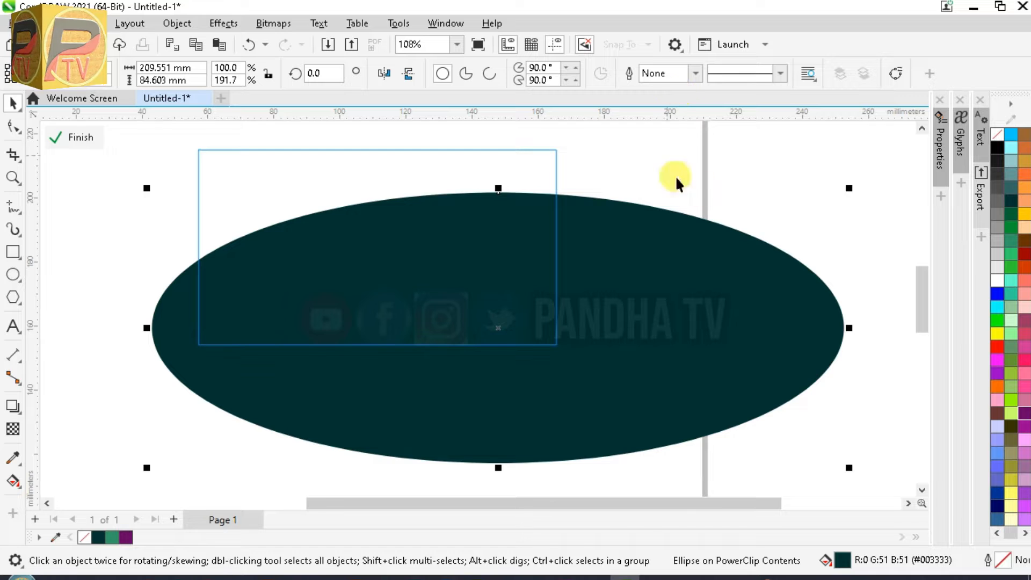
right_click(324, 237)
left_click(363, 143)
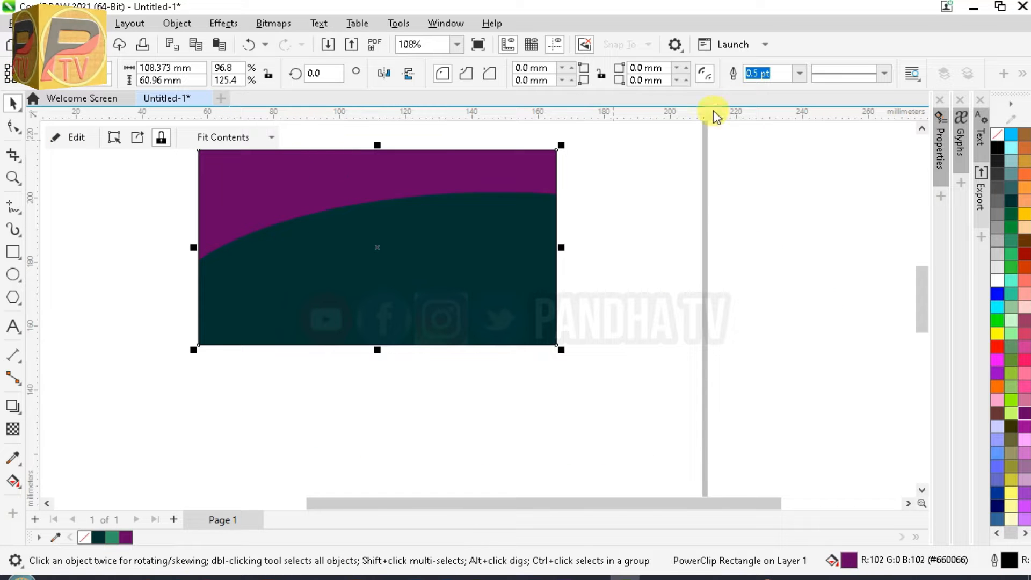
Set the rectangle's outline to None, reposition the banner and zoom in on it
left_click(768, 74)
left_click(774, 90)
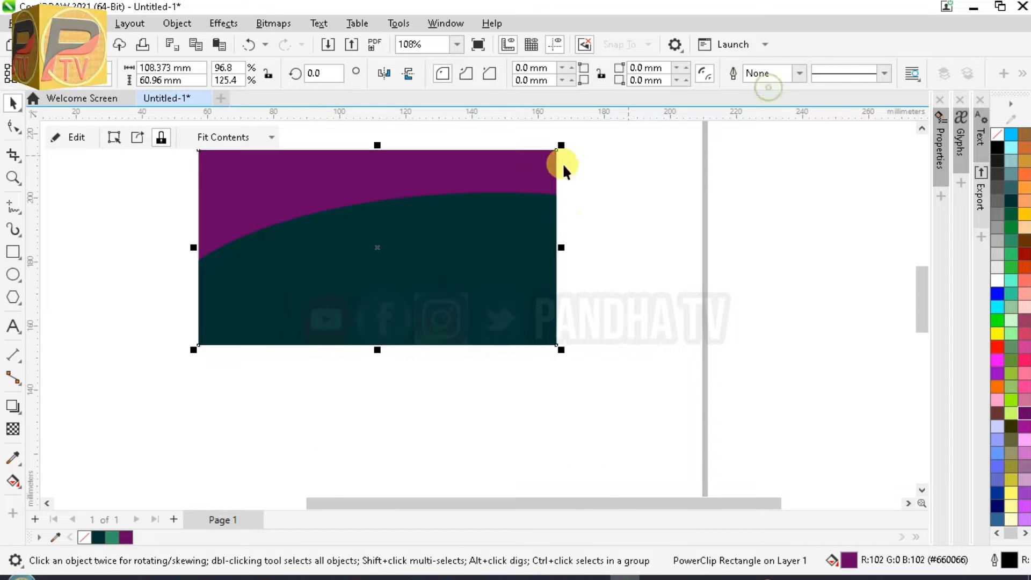
left_click_drag(386, 210, 434, 275)
left_click(227, 269)
key("z")
left_click_drag(227, 192, 637, 427)
scroll(92, 259, "down", 1)
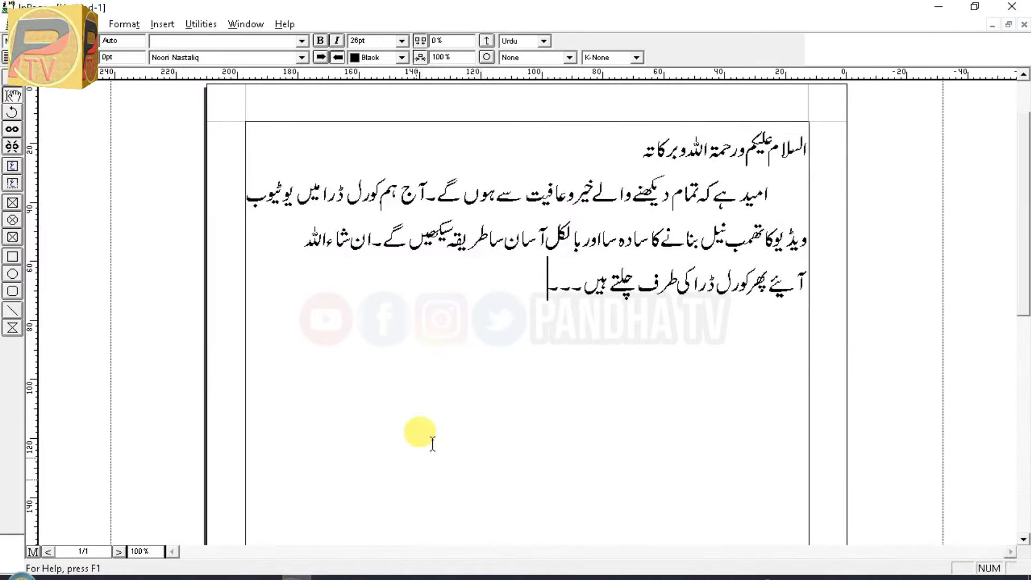
Replace the InPage text with the Urdu headline 'کورل ڈرامیں خوبصورت پوسٹ بنا' plus a 'میں' line
key("ctrl+a")
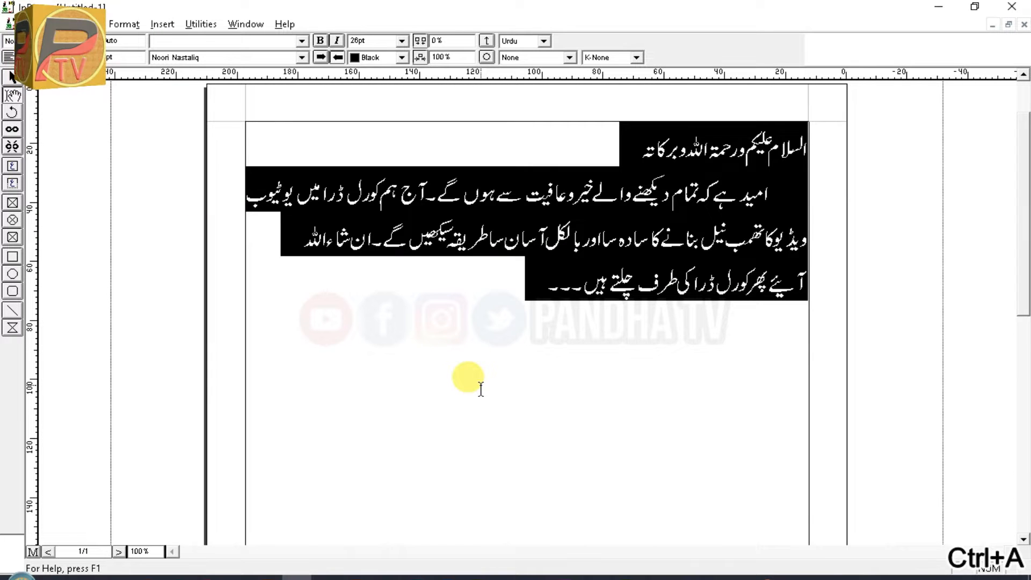
key("Delete")
type("کور")
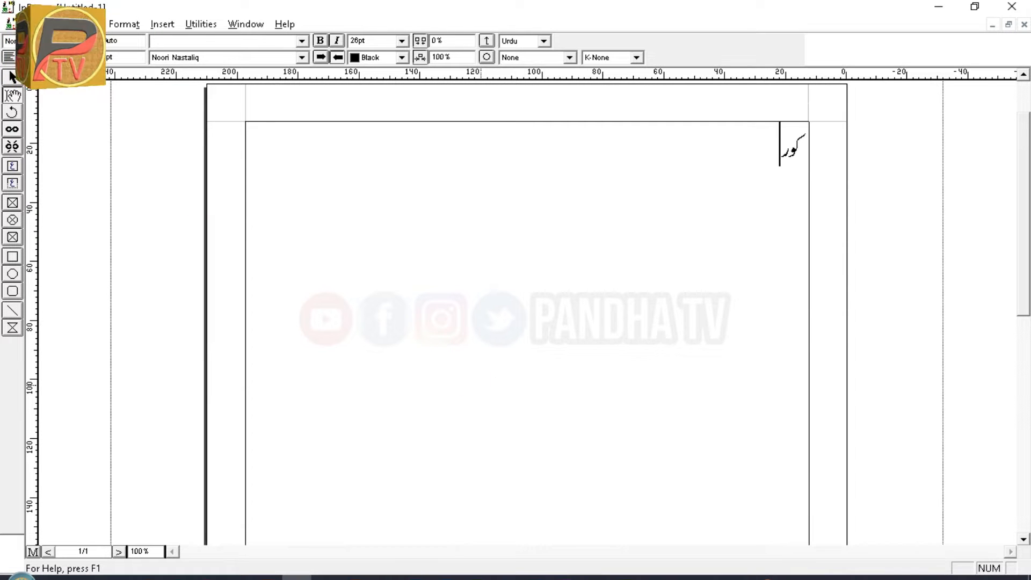
type("ل ڈرامیں خوبصورت پوس")
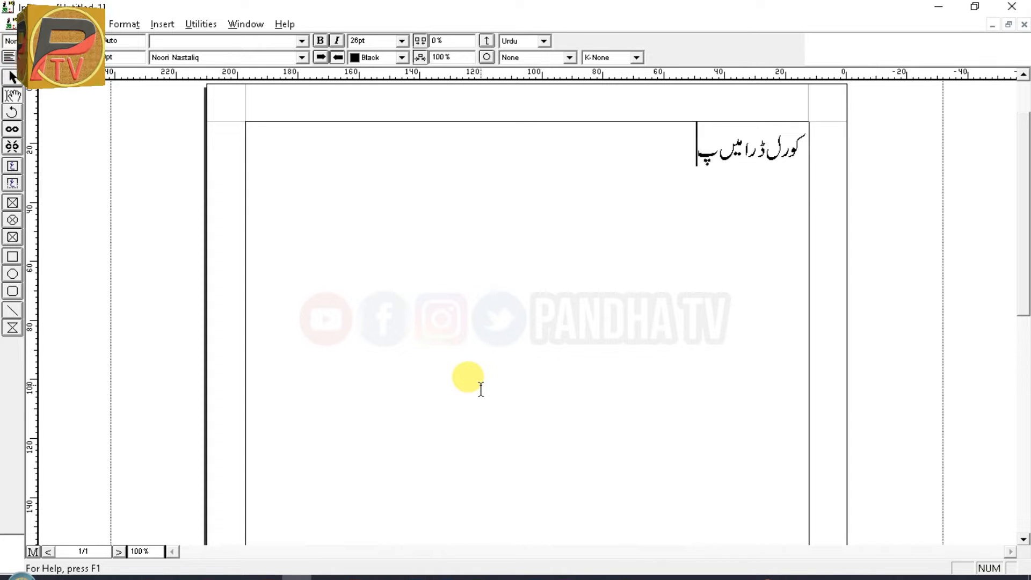
type("ٹ بنائیں")
key("ctrl+a")
key("Home")
key("Return")
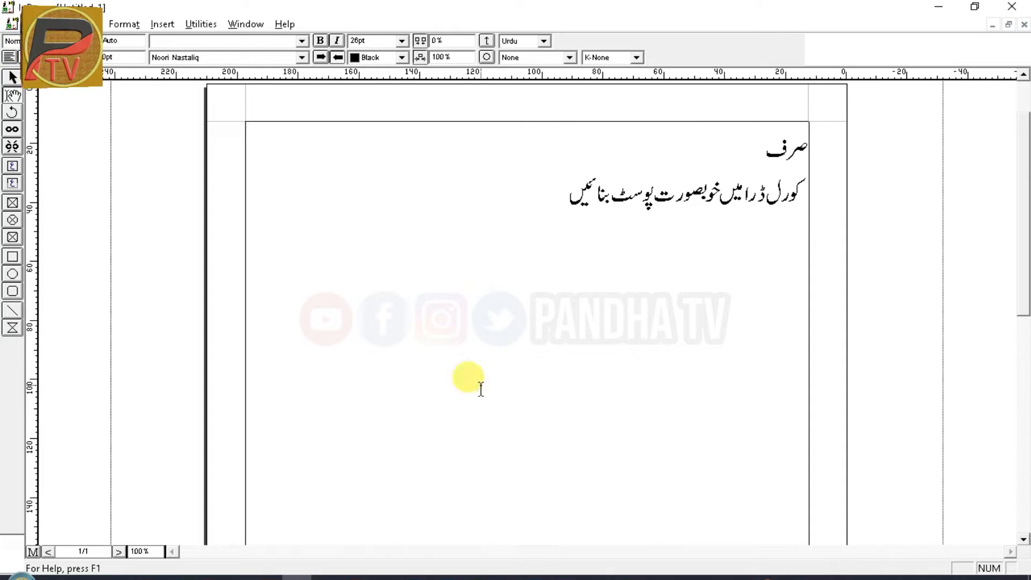
type("میں")
Centre both headline lines and set their font to Faiz Nastaliq
key("ctrl+a")
key("ctrl+alt+c")
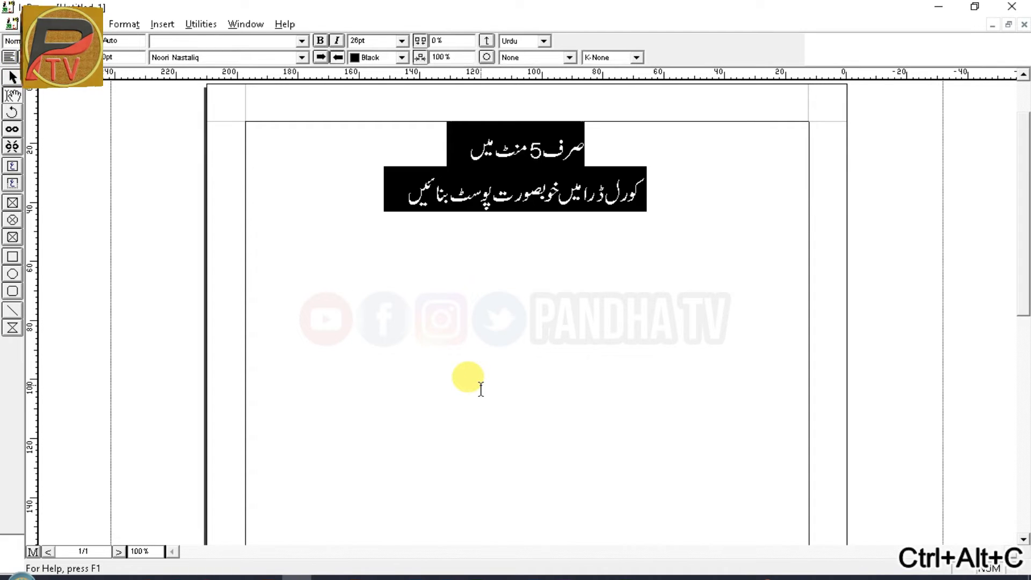
left_click(345, 165)
key("ctrl+a")
left_click(231, 60)
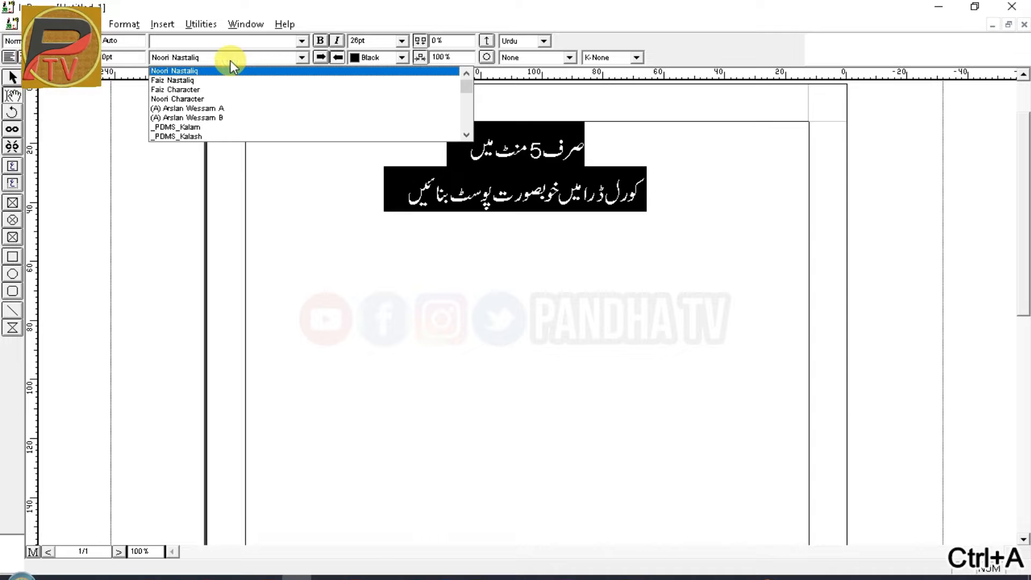
left_click(231, 78)
left_click(398, 172)
Enlarge the headline to 46pt, switch to Times New Roman and make it bold
key("ctrl+a")
key("ctrl+F10")
key("ctrl+F10")
key("ctrl+F10")
key("ctrl+F10")
key("ctrl+F10")
key("ctrl+F10")
key("ctrl+F10")
key("ctrl+F10")
key("ctrl+F10")
key("ctrl+F10")
key("ctrl+F10")
key("ctrl+F10")
key("ctrl+F10")
key("ctrl+F10")
key("ctrl+F10")
key("ctrl+F10")
key("ctrl+F10")
key("ctrl+F10")
key("ctrl+F10")
key("ctrl+F10")
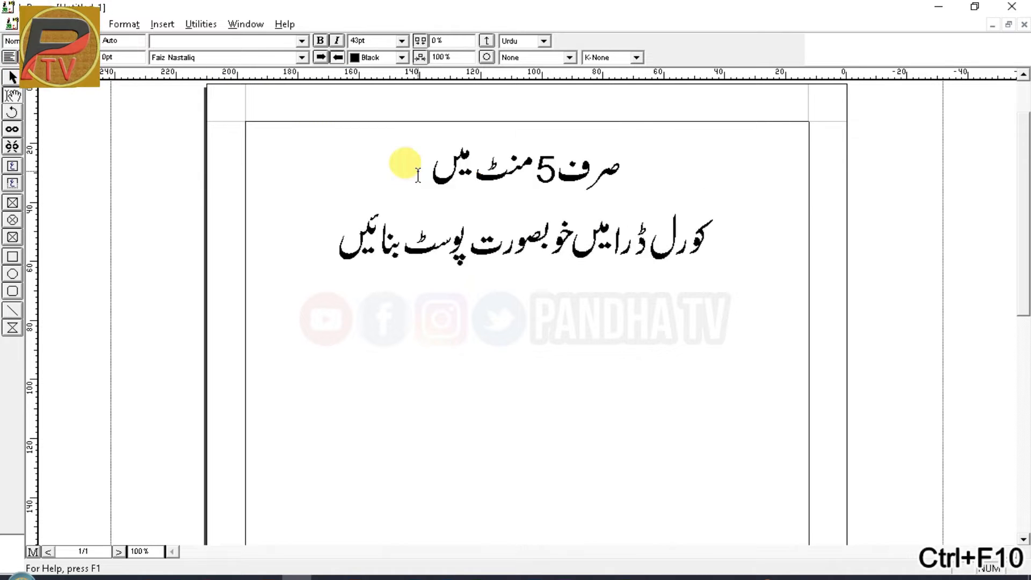
left_click(228, 39)
type("tim")
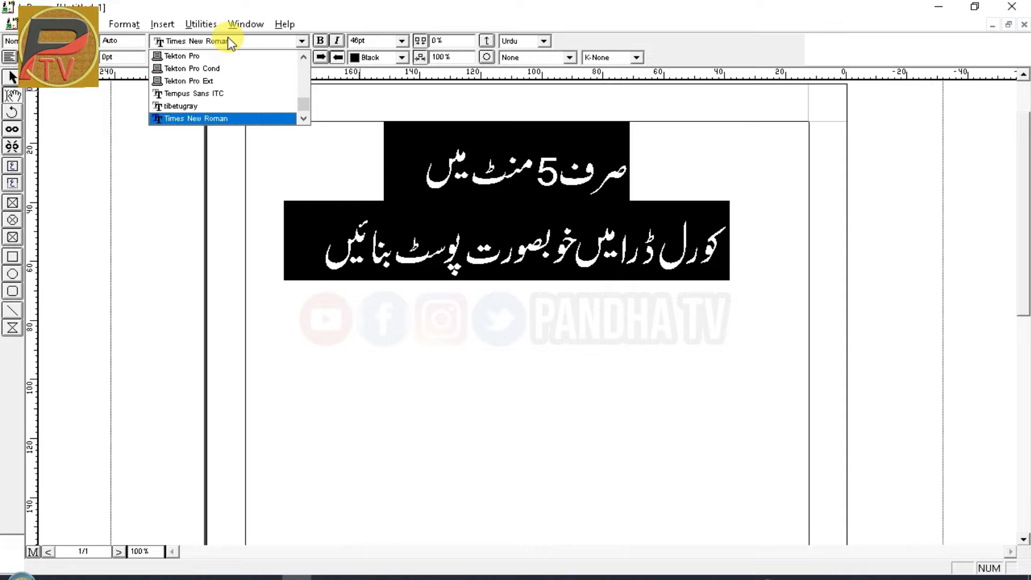
key("Return")
left_click(316, 39)
left_click(429, 180)
Export the page as an EPS file named 'a'
left_click(27, 24)
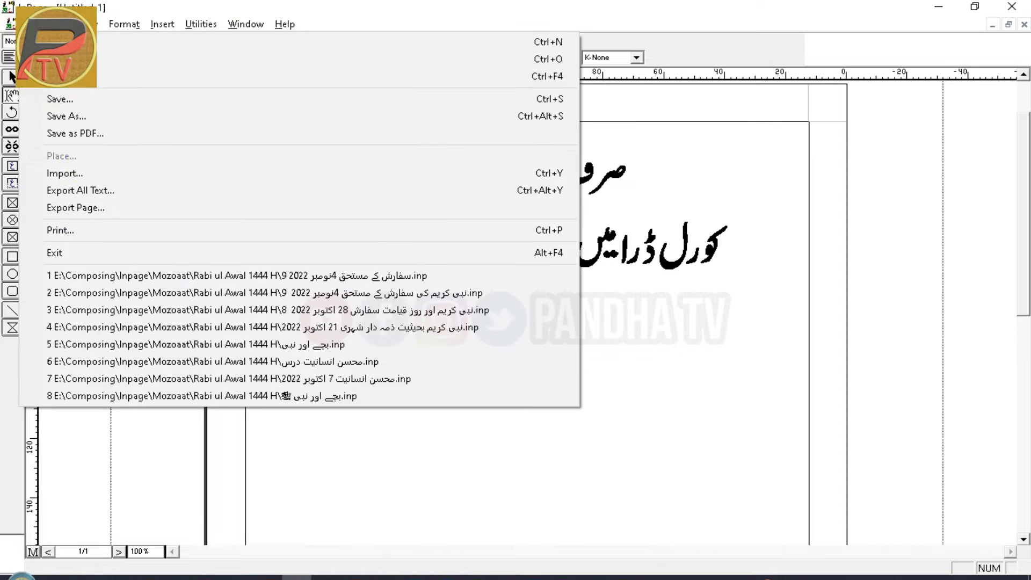
left_click(97, 210)
left_click(710, 217)
left_click(462, 386)
left_click(462, 410)
left_click(440, 362)
type("a")
left_click(633, 359)
left_click(693, 323)
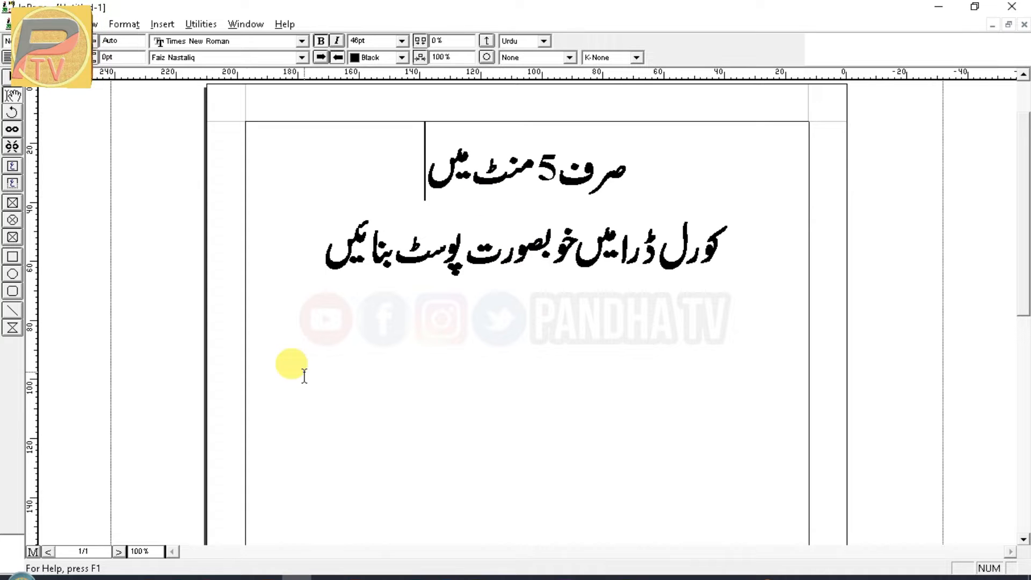
Copy the exported a.eps file from the Desktop folder
left_click(300, 516)
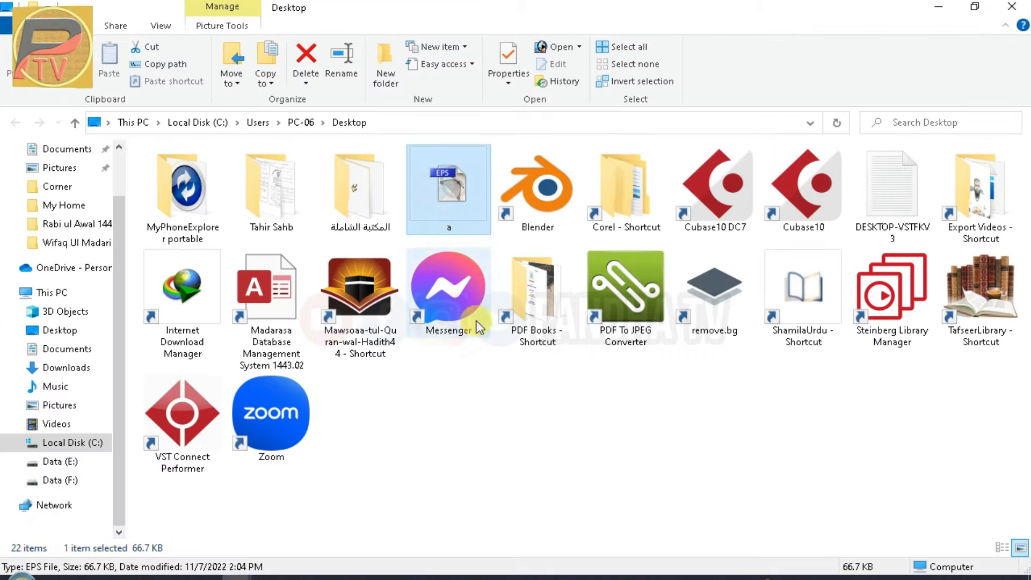
left_click(448, 188)
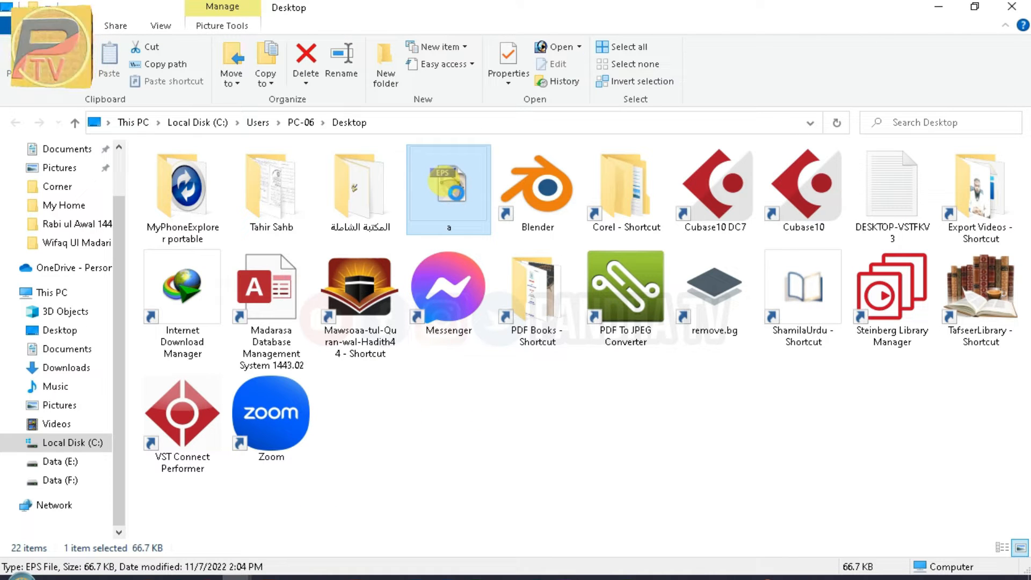
right_click(456, 193)
left_click(494, 462)
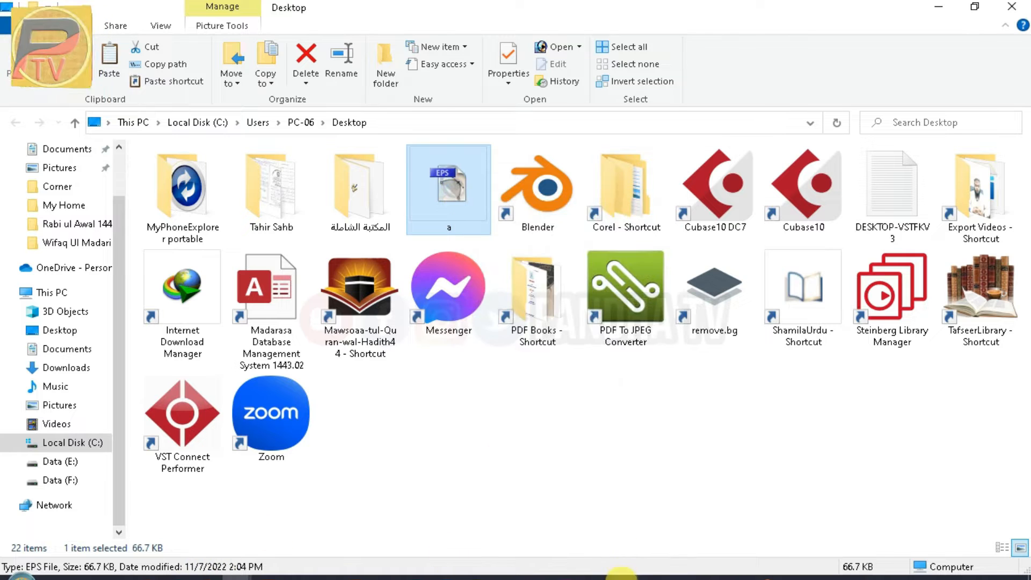
left_click(620, 575)
Paste the EPS Urdu headline beside the page and fill it black
right_click(656, 209)
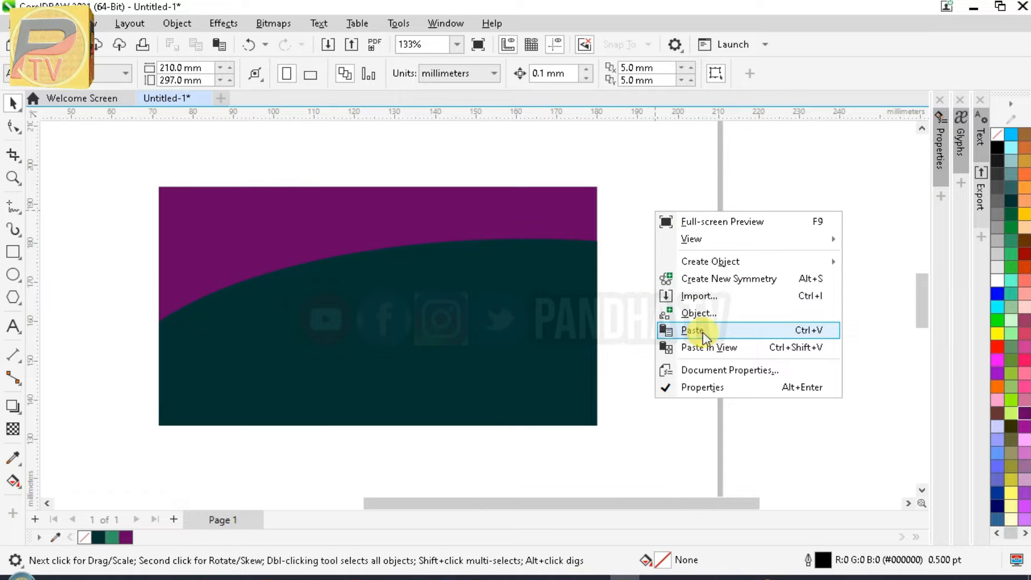
left_click(703, 332)
left_click(503, 354)
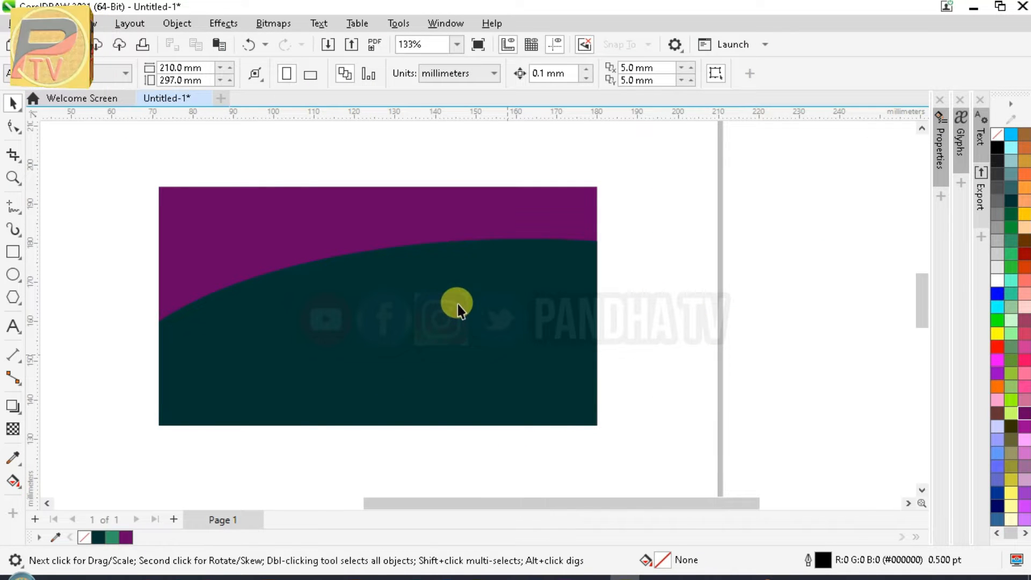
scroll(458, 304, "down", 3)
left_click_drag(316, 345, 767, 274)
left_click(998, 148)
left_click_drag(742, 324, 685, 279)
Ungroup the headline into separate letter shapes with Ctrl+U and zoom in on it
right_click(682, 282)
left_click(630, 414)
left_click(655, 237)
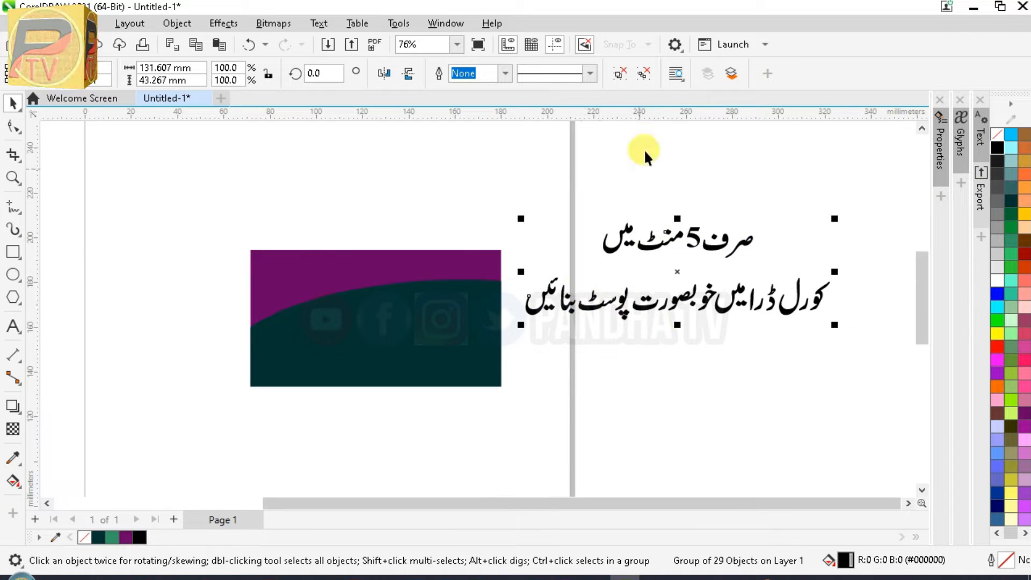
key("ctrl+u")
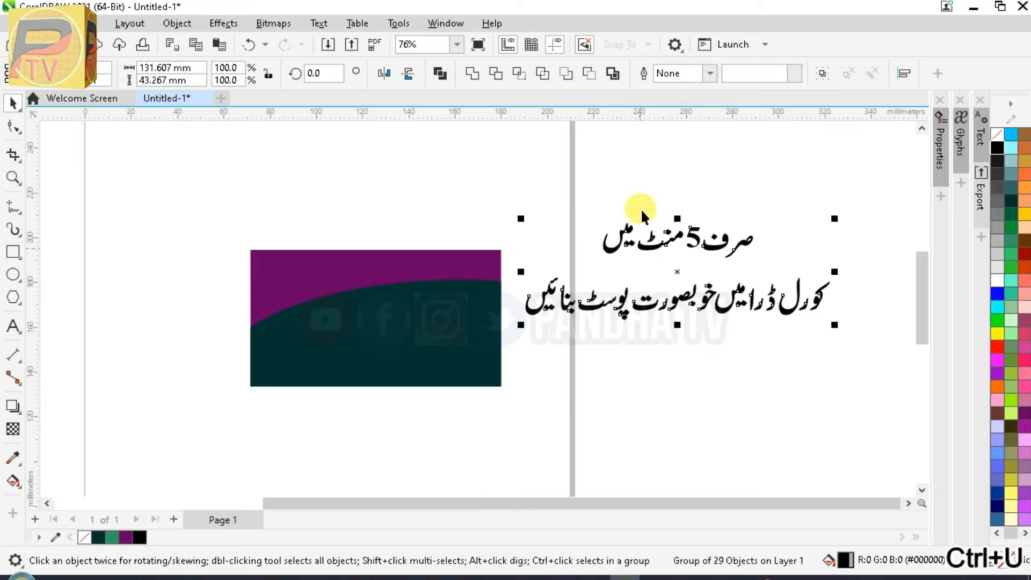
left_click(629, 199)
key("F2")
left_click_drag(527, 194, 835, 336)
scroll(602, 220, "down", 6)
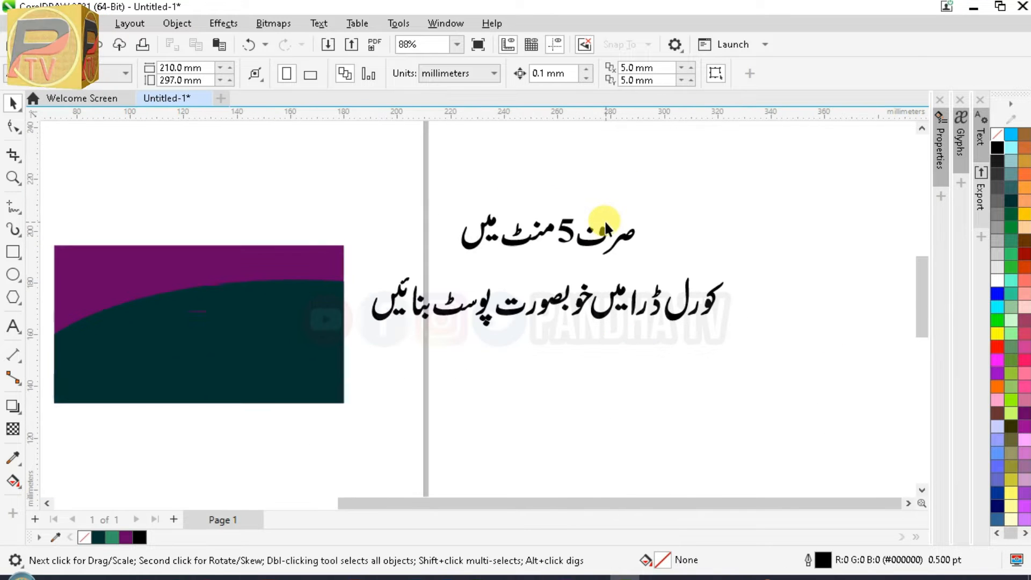
Zoom in on the first Urdu line, shift ص left and enlarge the word صرف
key("F2")
left_click_drag(421, 199, 675, 248)
left_click_drag(797, 237, 657, 376)
left_click_drag(685, 320, 685, 321)
left_click_drag(792, 231, 558, 378)
scroll(741, 269, "down", 1)
left_click_drag(726, 273, 823, 167)
Move the 5 up, place منٹ beside it and drop an enlarged میں below
left_click_drag(502, 203, 605, 353)
left_click_drag(573, 261, 575, 231)
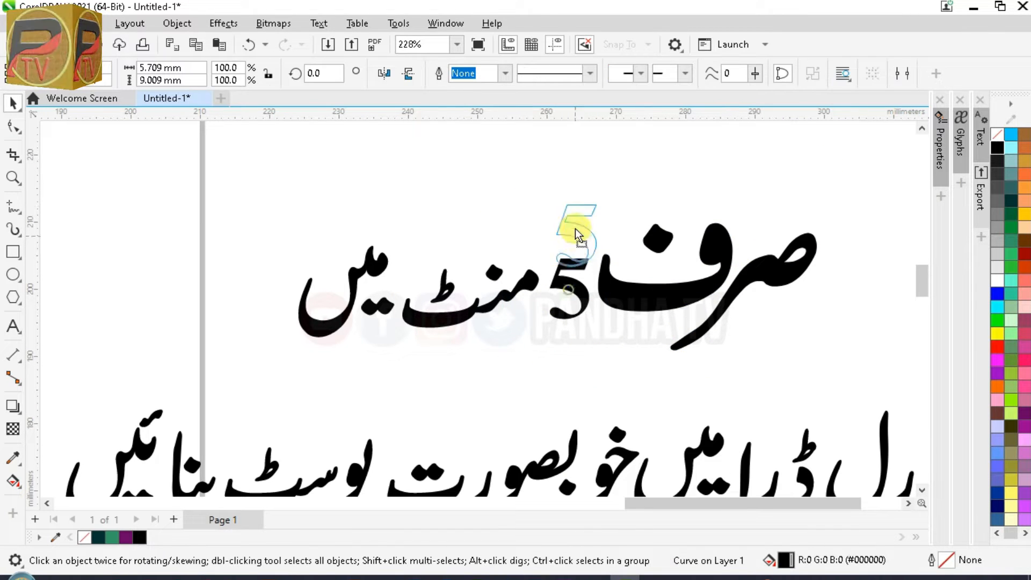
left_click_drag(385, 359, 385, 359)
left_click_drag(472, 292, 471, 201)
left_click_drag(267, 238, 446, 346)
left_click_drag(364, 287, 530, 288)
scroll(530, 288, "down", 1)
left_click_drag(492, 328, 367, 386)
Shift the 5 and منٹ right and down, then enlarge منٹ to about 143%
left_click_drag(620, 258, 620, 258)
left_click_drag(500, 226, 542, 236)
left_click(461, 240)
scroll(461, 240, "down", 1)
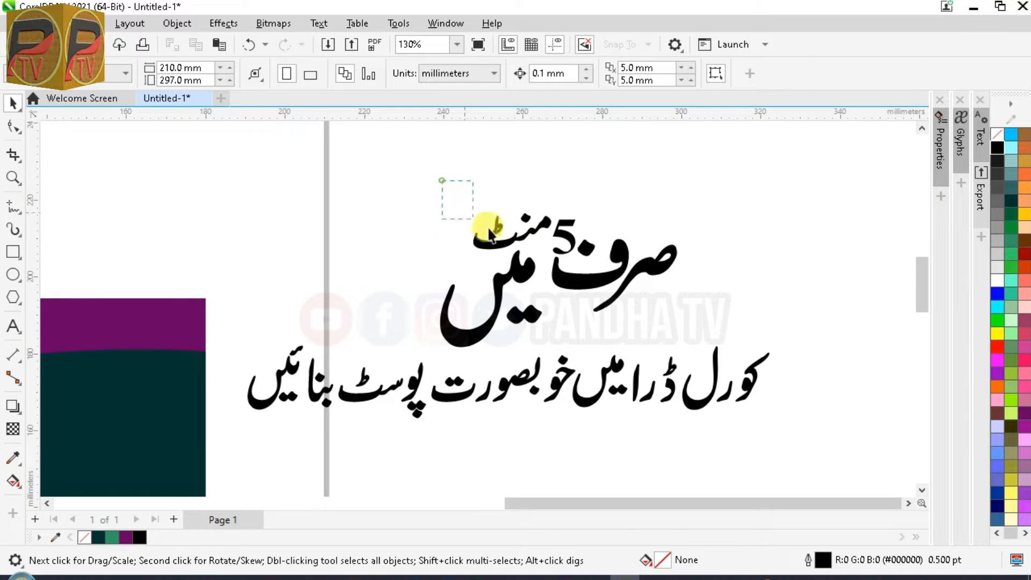
left_click_drag(441, 178, 545, 260)
left_click_drag(468, 253, 434, 280)
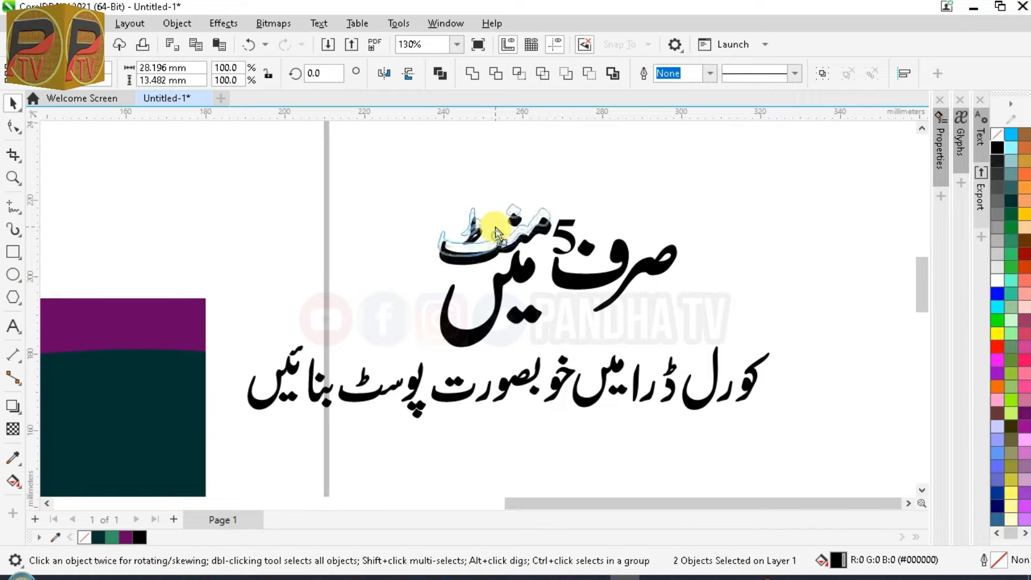
scroll(422, 197, "down", 1)
Move the stacked منٹ and میں left and enlarge the 5 to about 270%
left_click_drag(412, 183, 531, 302)
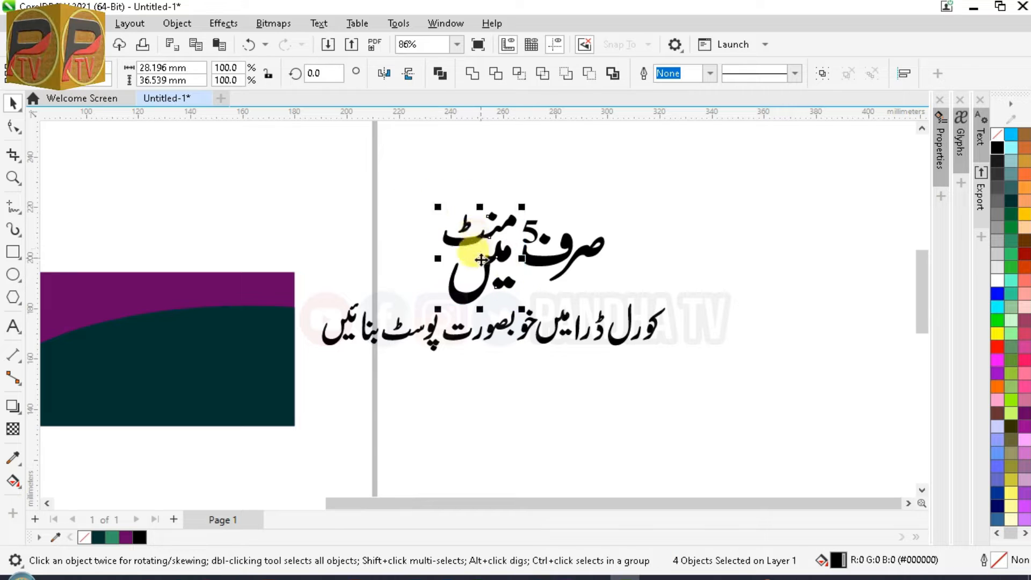
left_click_drag(448, 255, 448, 256)
left_click(530, 226)
left_click_drag(506, 233, 481, 283)
Nudge صرف right, enlarge it to about 170% and move it down
left_click_drag(646, 184, 518, 290)
left_click_drag(553, 244, 565, 241)
left_click(566, 241)
left_click(575, 247)
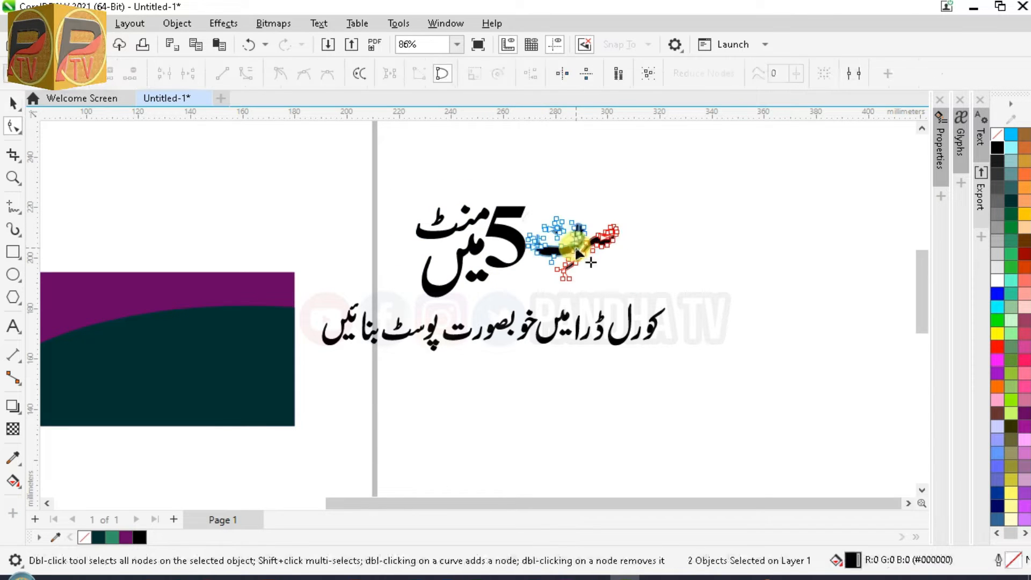
key("space")
left_click_drag(621, 217, 699, 182)
left_click_drag(607, 234, 604, 247)
left_click(692, 218)
Group صرف and the stacked منٹ/میں, then align the groups on their centres
left_click_drag(519, 292, 518, 292)
key("ctrl+g")
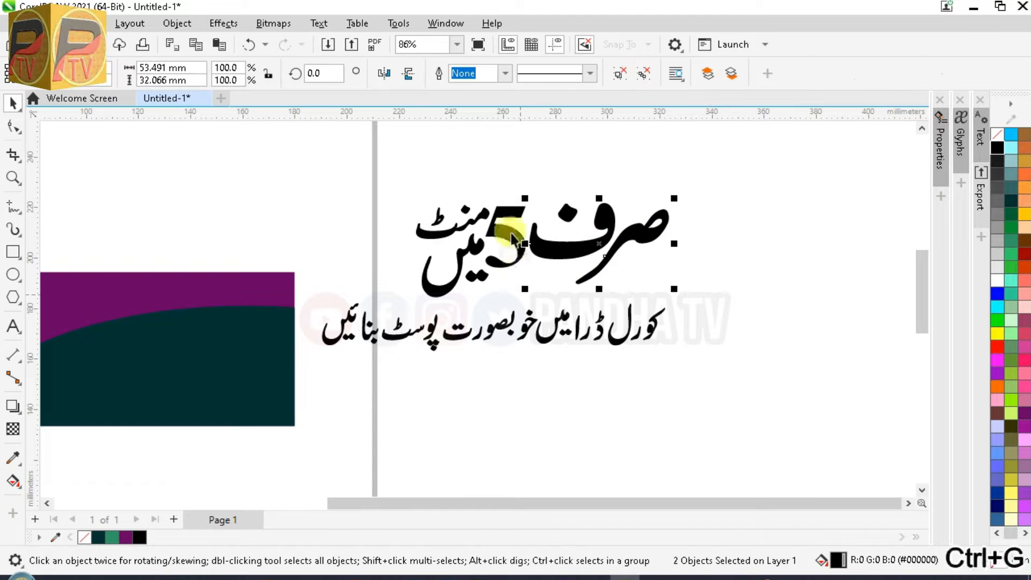
left_click_drag(369, 173, 492, 318)
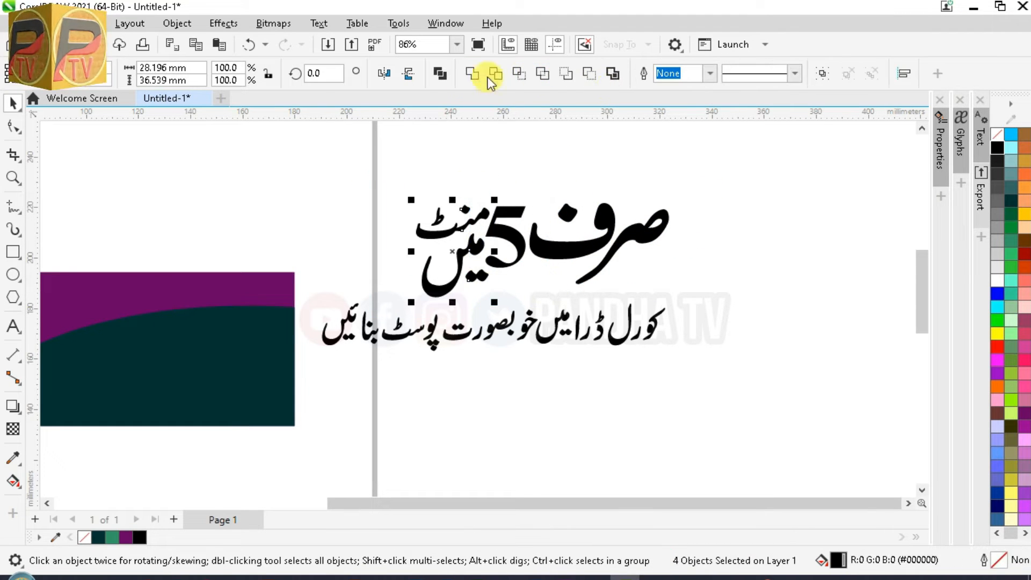
key("ctrl+g")
left_click(420, 144)
key("e")
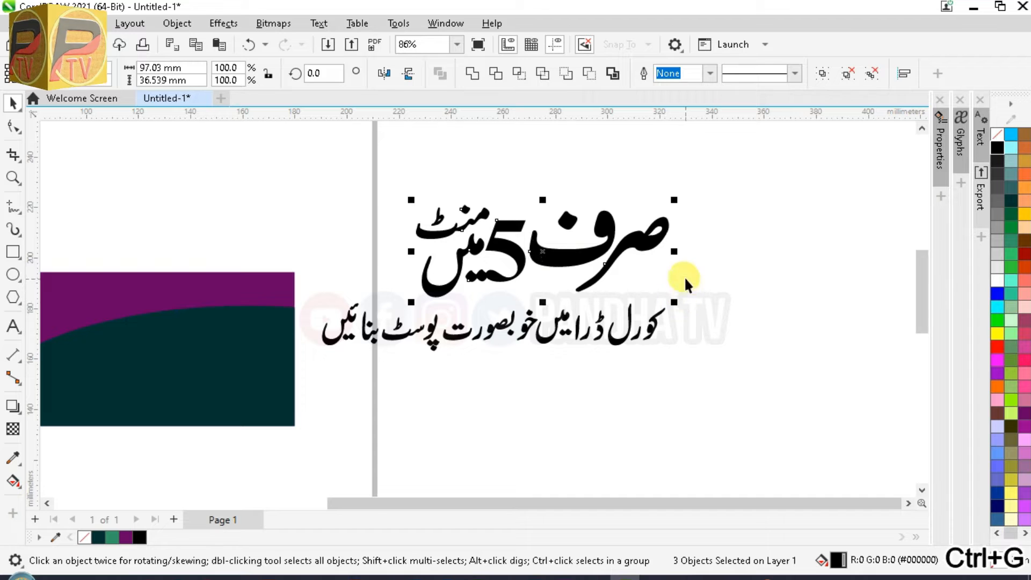
Shift the 5 and صرف right and group the whole first headline line
left_click(686, 281)
left_click(508, 237)
left_click(556, 254, "shift")
left_click_drag(586, 252, 593, 250)
left_click(725, 263)
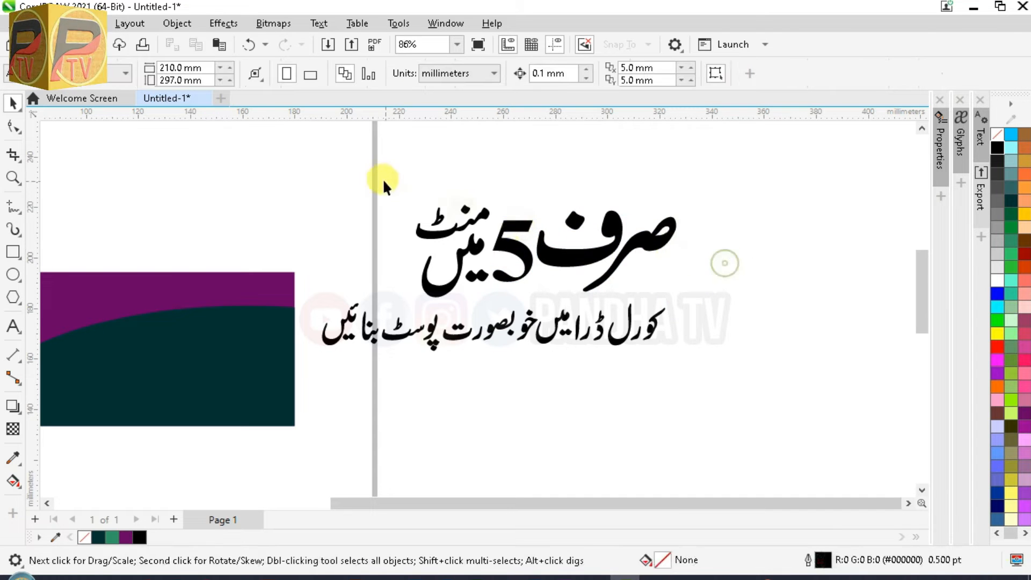
left_click_drag(694, 300, 692, 298)
key("ctrl+g")
key("Escape")
Move the grouped headline line onto the banner, shrink it to half size and colour it white
scroll(552, 325, "down", 1)
left_click_drag(435, 204, 674, 307)
left_click_drag(545, 266, 234, 310)
left_click_drag(342, 352, 212, 308)
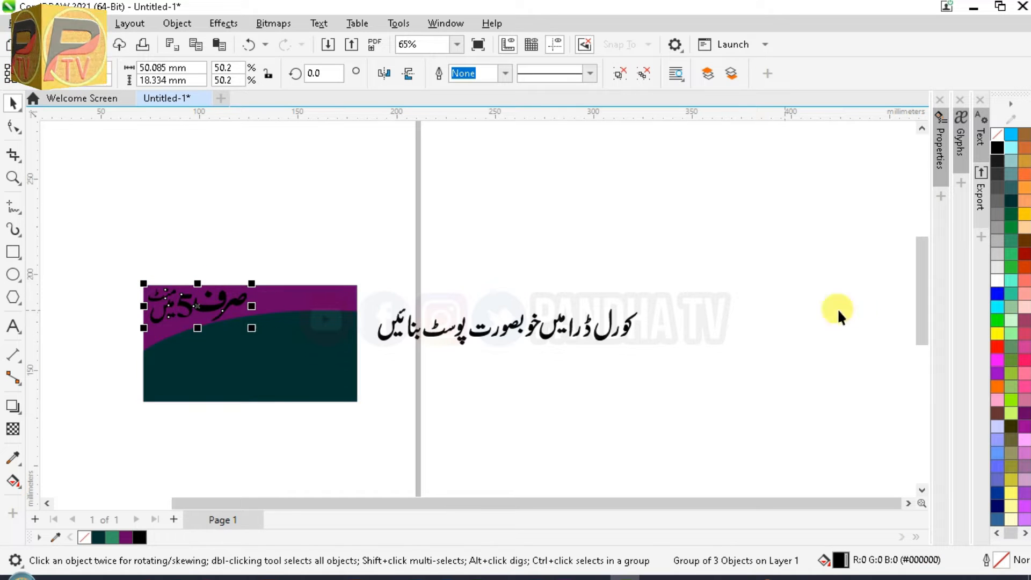
left_click(997, 280)
key("Escape")
Move the word کورل onto the banner and enlarge it
key("F2")
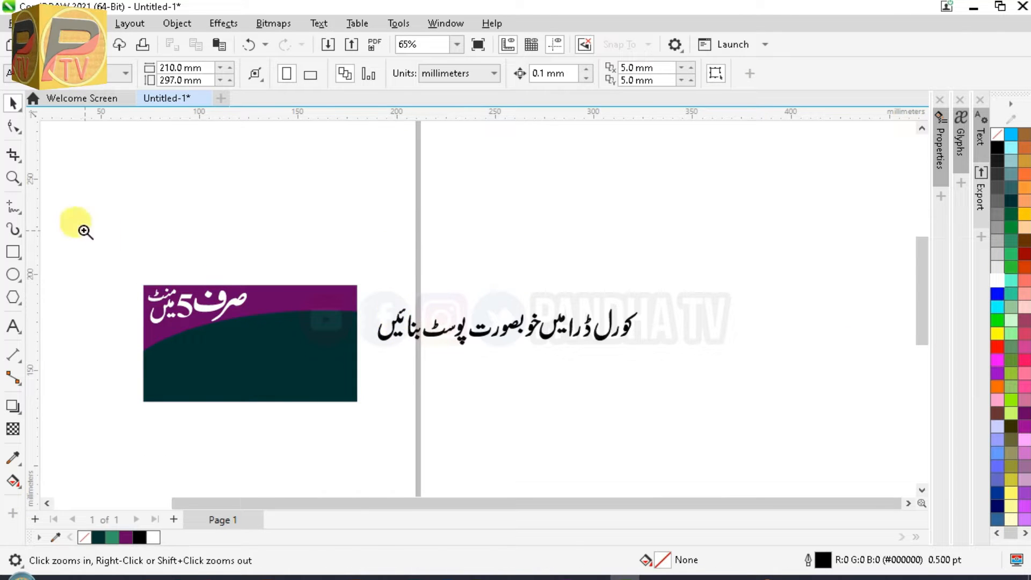
left_click_drag(82, 228, 678, 416)
left_click_drag(876, 274, 803, 371)
left_click_drag(836, 317, 411, 321)
key("z")
left_click(426, 368)
left_click_drag(314, 496, 302, 496)
left_click_drag(437, 248, 445, 271)
left_click(663, 298)
Tighten the ر and ل letters, enlarge کورل further and colour it yellow
left_click_drag(456, 312, 477, 307)
left_click_drag(393, 337, 422, 336)
left_click_drag(618, 152, 313, 338)
left_click_drag(454, 270, 454, 246)
left_click_drag(329, 351, 266, 405)
left_click_drag(415, 270, 432, 273)
left_click(997, 336)
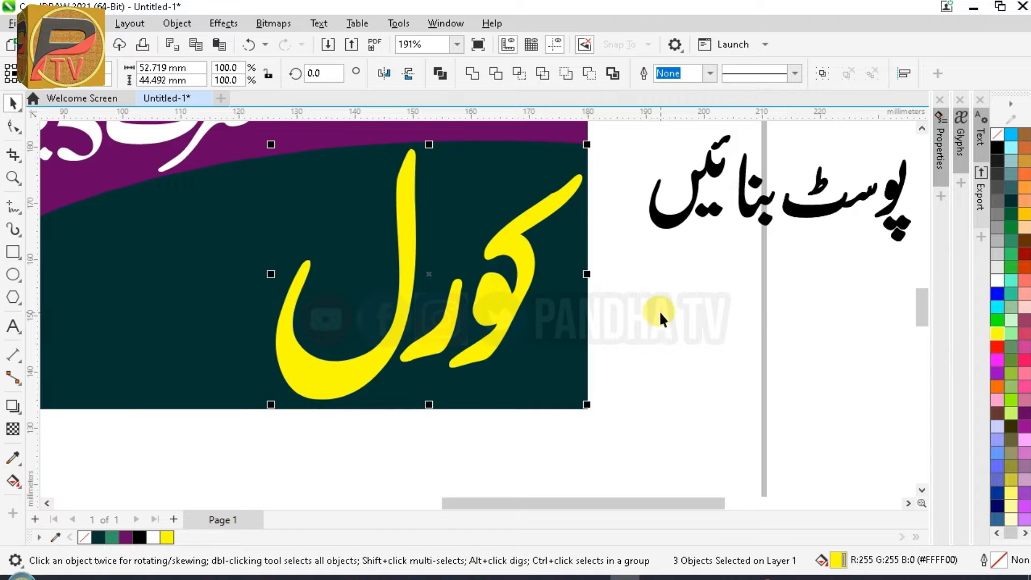
left_click(660, 311)
Bring the ڈرا letters onto the banner and place the alif beside them
scroll(659, 312, "down", 3)
left_click_drag(803, 262, 491, 330)
scroll(491, 330, "up", 5)
left_click(493, 343)
left_click_drag(442, 356, 456, 353)
left_click_drag(424, 346, 443, 324)
Enlarge the ڈرا letters, fit them inside کورل and colour them yellow
left_click(467, 347, "shift")
left_click(498, 345, "shift")
left_click_drag(429, 390, 395, 433)
left_click_drag(456, 355, 466, 326)
left_click_drag(409, 409, 391, 436)
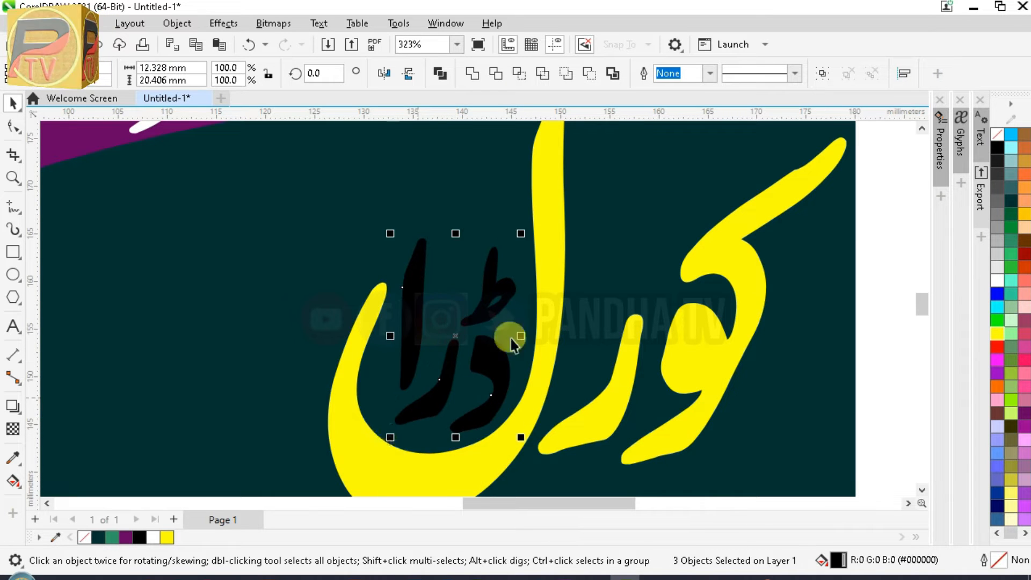
left_click(998, 335)
scroll(686, 254, "down", 2)
left_click(852, 329)
scroll(835, 314, "down", 1)
left_click_drag(680, 502, 848, 456)
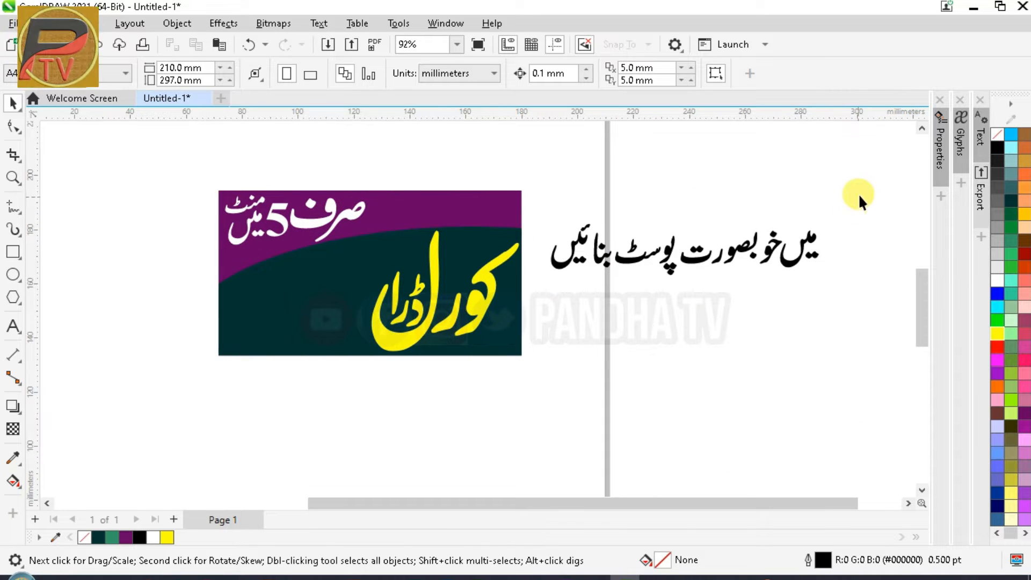
Move میں onto the banner, group its shapes and colour it yellow
left_click_drag(673, 296, 673, 295)
left_click(856, 217)
left_click_drag(775, 302, 776, 304)
left_click_drag(797, 247, 367, 257)
key("ctrl+g")
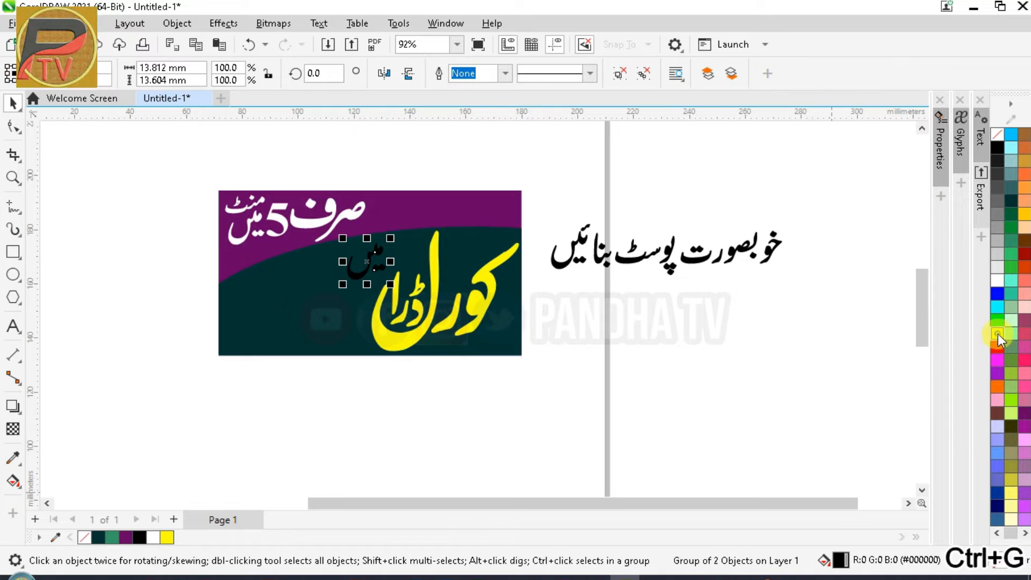
left_click(998, 333)
left_click(815, 211)
Rearrange the ت and خو letters of خوبصورت into a compact word
left_click_drag(675, 298, 675, 298)
left_click_drag(721, 235, 496, 445)
key("z")
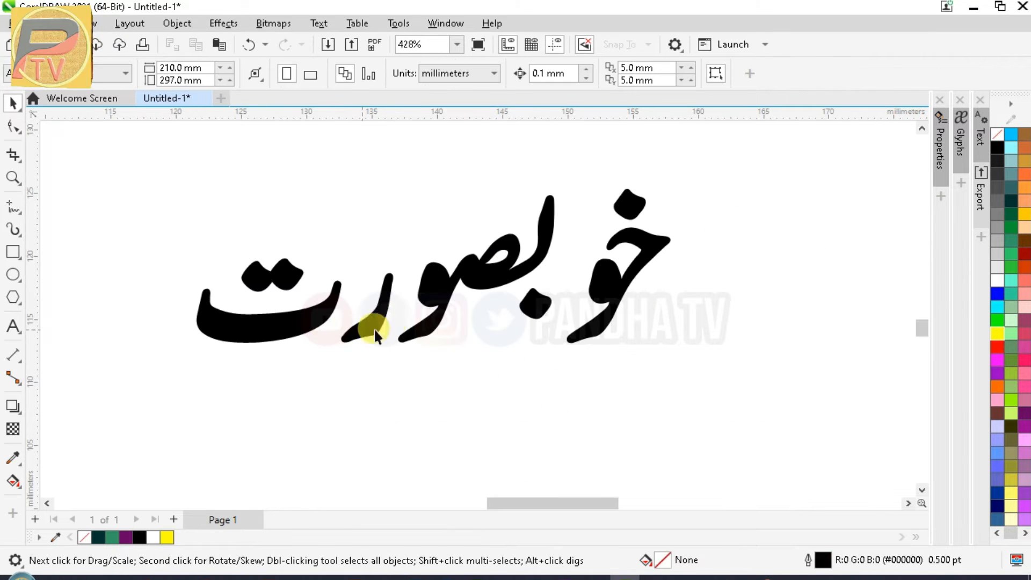
left_click(375, 321)
left_click_drag(132, 206, 292, 347)
left_click_drag(266, 295, 412, 218)
left_click_drag(717, 162, 540, 389)
left_click_drag(624, 270, 604, 264)
left_click(684, 298)
Place خوبصورت on the banner, group its letters and colour it yellow
scroll(715, 400, "down", 5)
left_click_drag(695, 378, 552, 250)
key("ctrl+g")
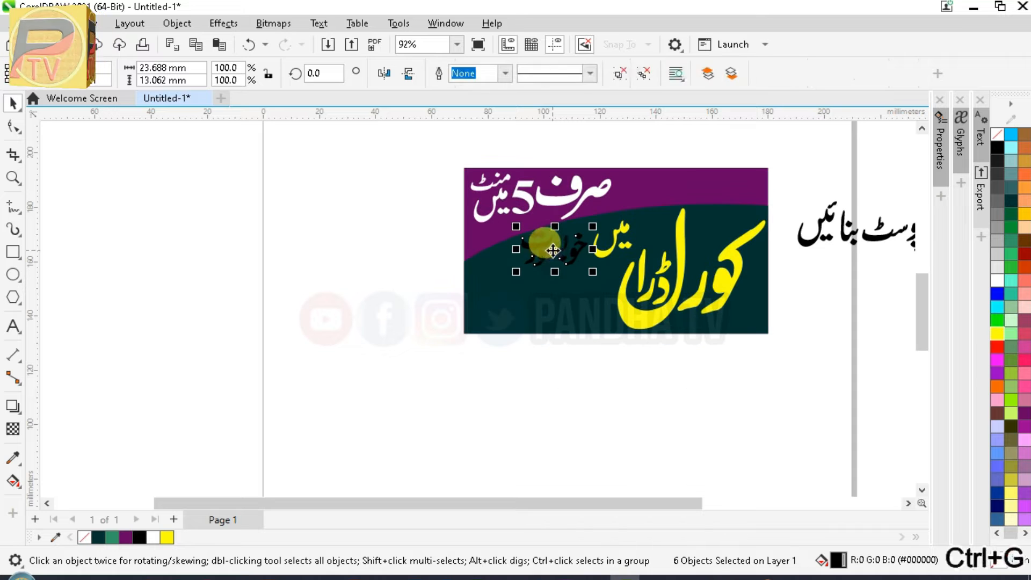
left_click(994, 337)
left_click_drag(659, 504, 752, 486)
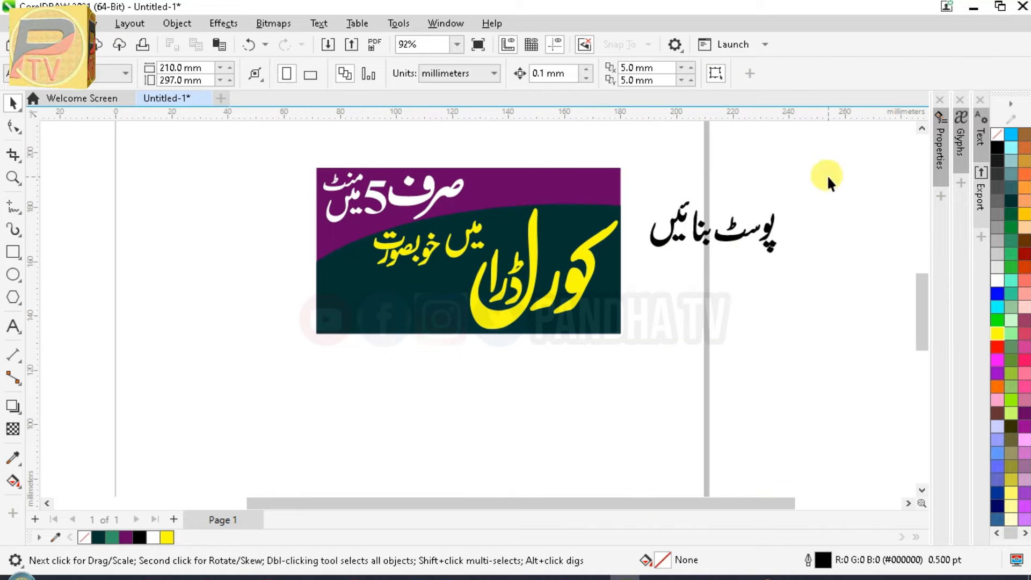
Group پوسٹ بنائیں, move it onto the banner and colour it yellow
left_click_drag(640, 283, 641, 283)
key("ctrl+g")
left_click_drag(713, 224, 398, 298)
left_click(997, 280)
left_click(534, 340)
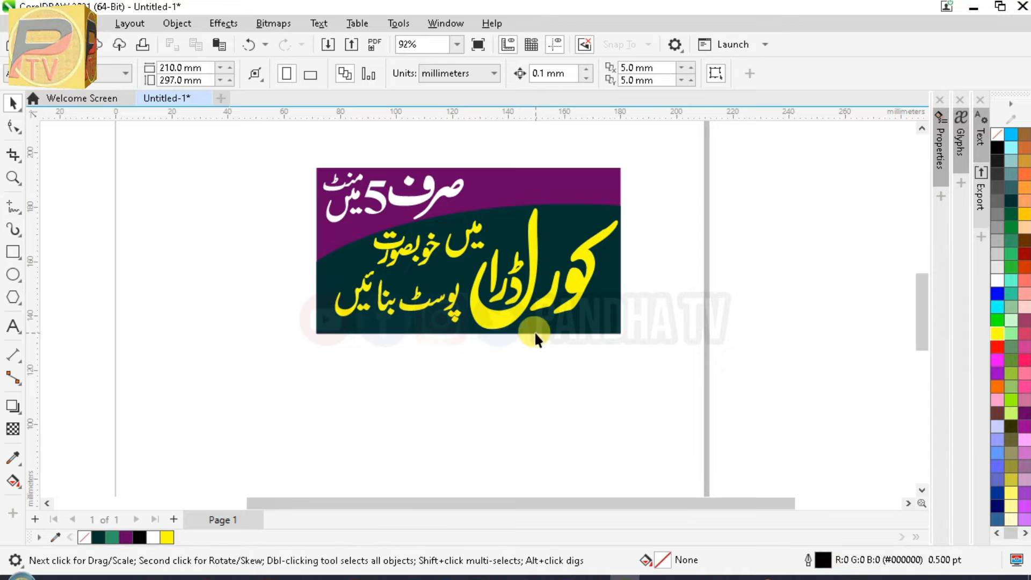
Save the drawing as Thumbnail.cdr and zoom in on the design
key("ctrl+s")
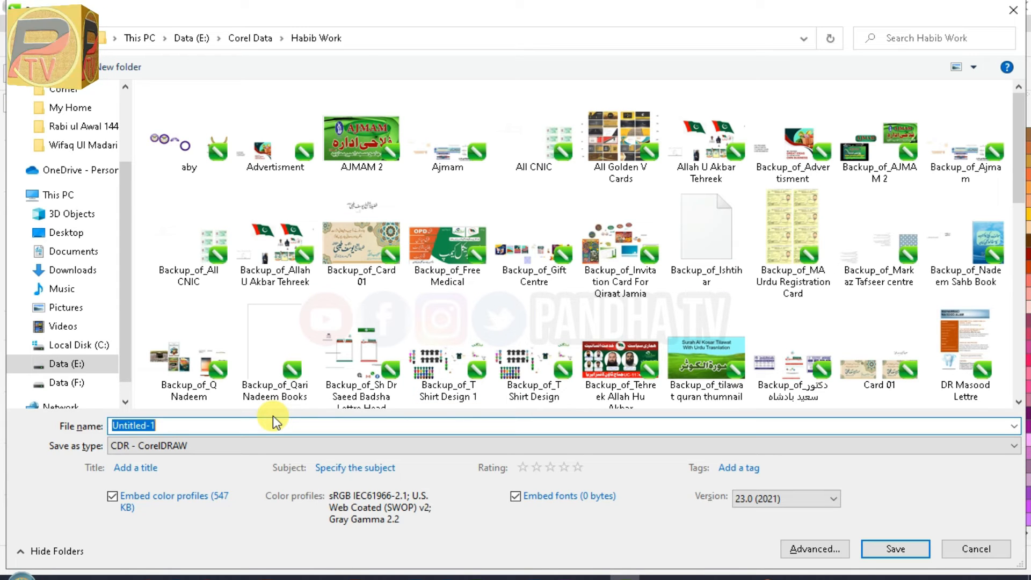
type("Thumb")
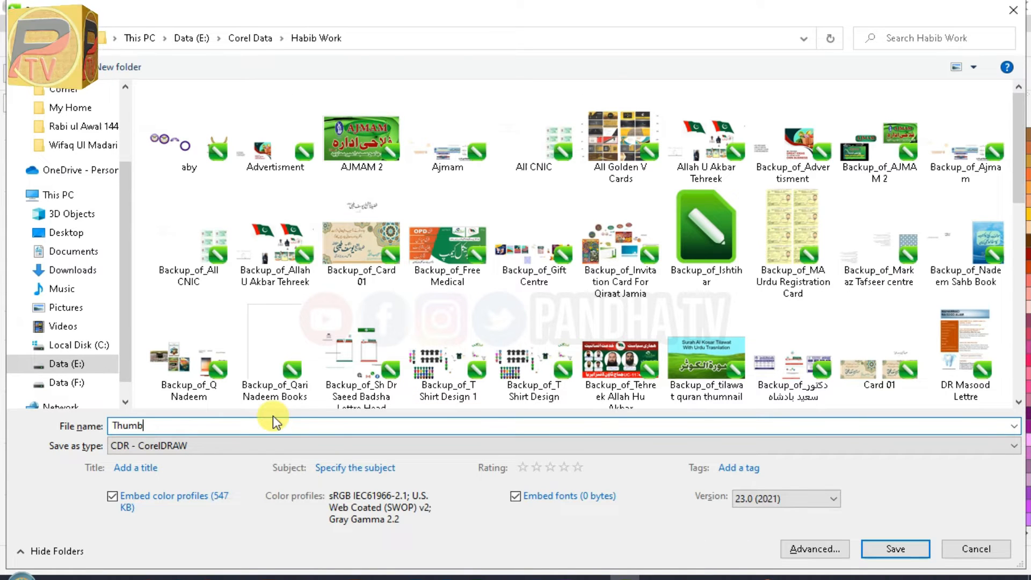
key("Return")
key("z")
left_click_drag(287, 156, 640, 355)
left_click(663, 298)
Select the three yellow title letter shapes and group them, undoing any accidental moves
left_click(649, 329, "shift")
left_click(664, 286, "shift")
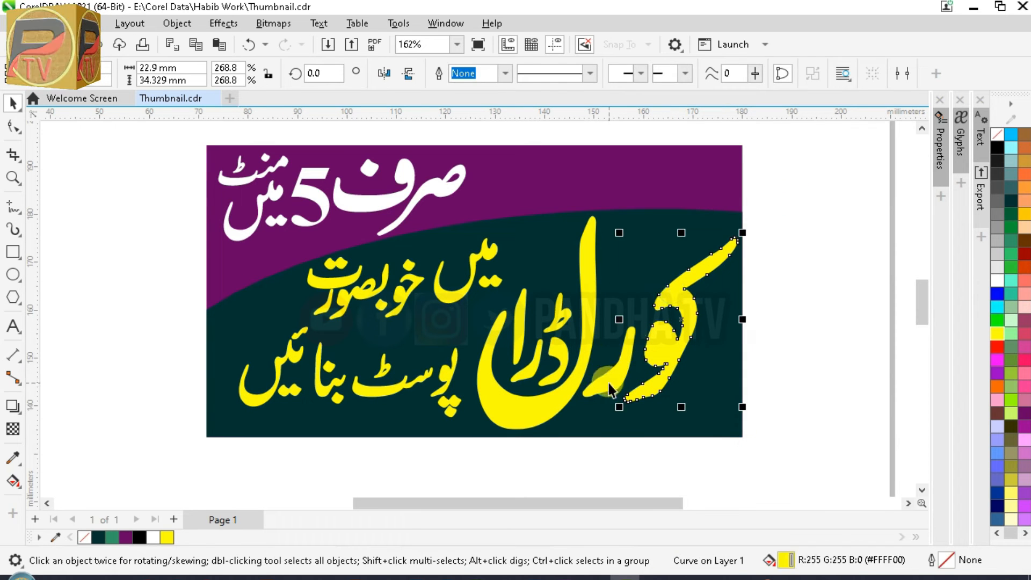
left_click(608, 382, "shift")
left_click(531, 417, "shift")
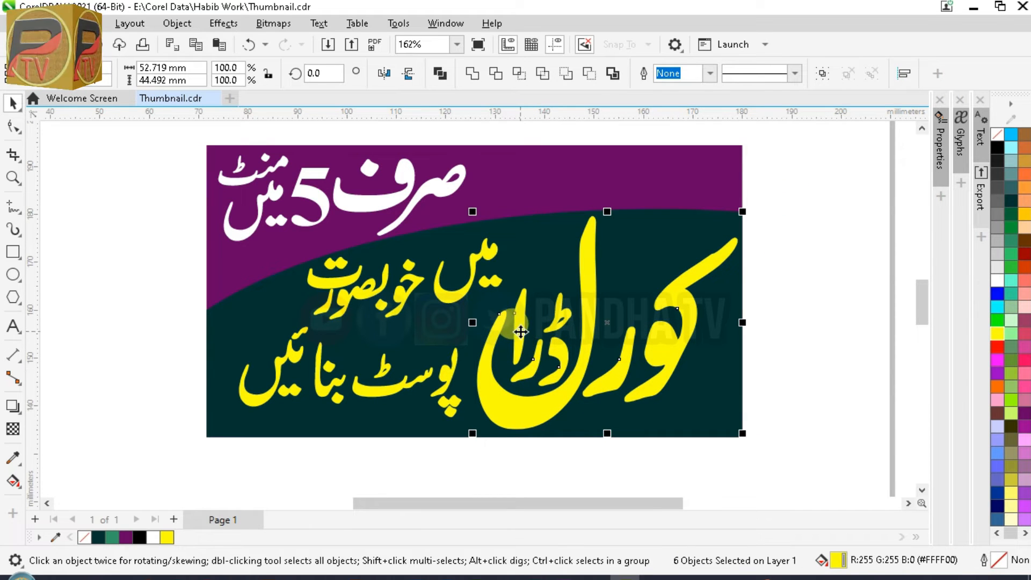
key("ctrl+g")
key("ctrl+z")
left_click_drag(612, 337, 647, 371)
key("ctrl+z")
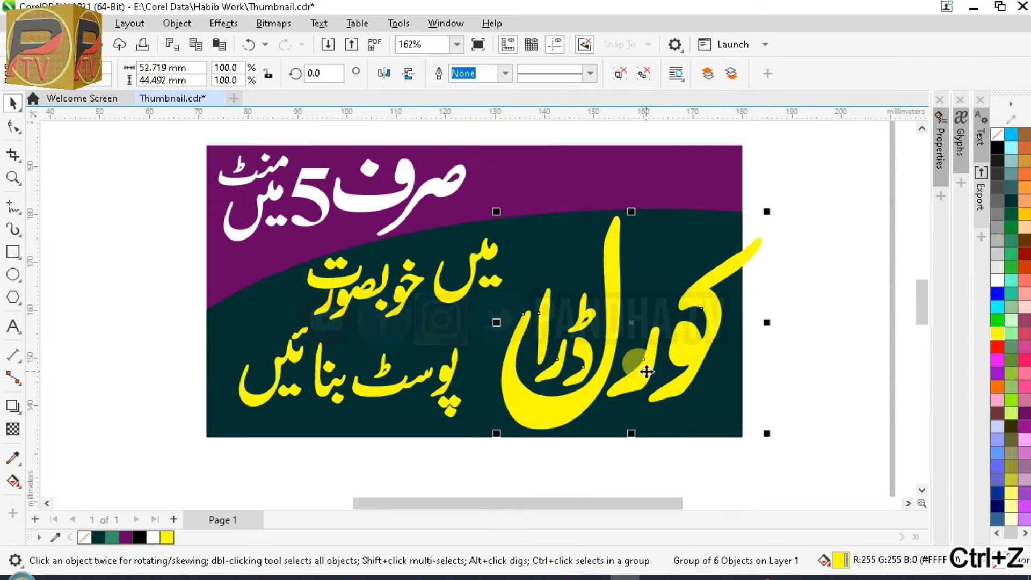
key("ctrl+z")
Enlarge the yellow title group to about 130%, nudge it slightly right, and zoom in on it
left_click(774, 353)
left_click(451, 298)
left_click_drag(429, 308, 409, 327)
left_click_drag(456, 280, 464, 279)
left_click(167, 300)
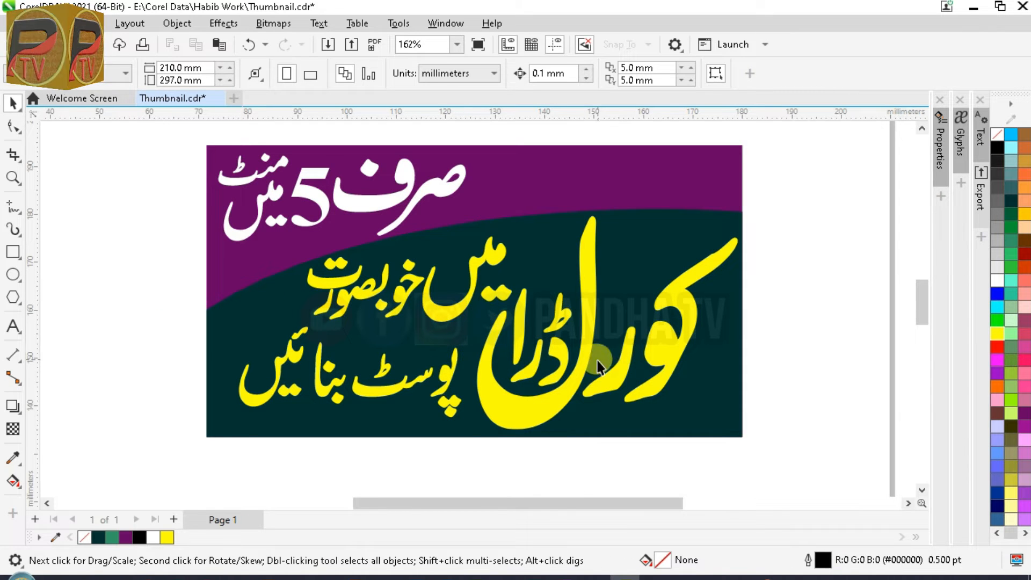
left_click(584, 346)
key("F2")
left_click_drag(467, 215, 763, 445)
left_click(810, 333)
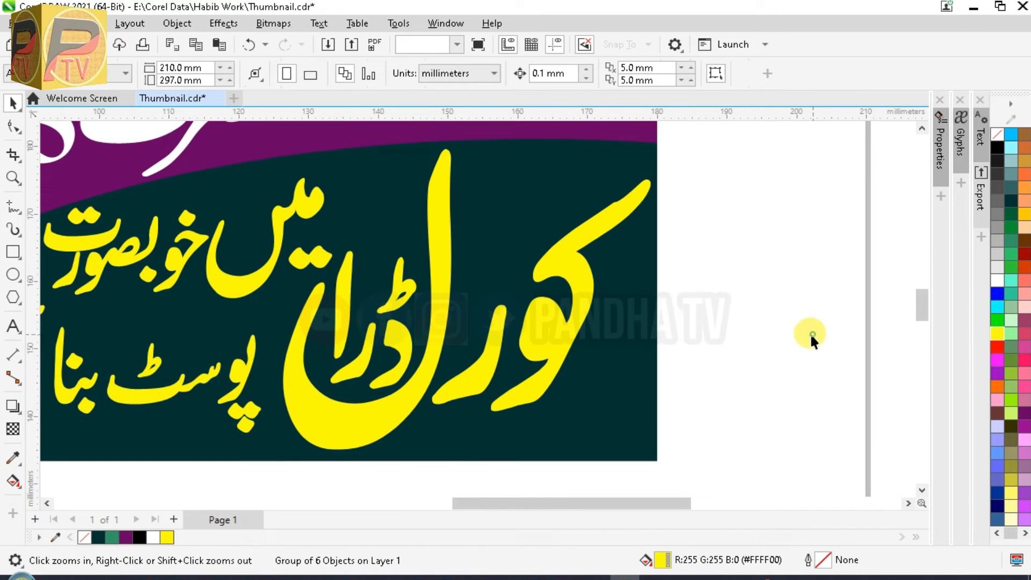
left_click(445, 313)
Apply a Plastic texture to the title with highlight 96, depth 10 and smoothness 23
left_click(214, 25)
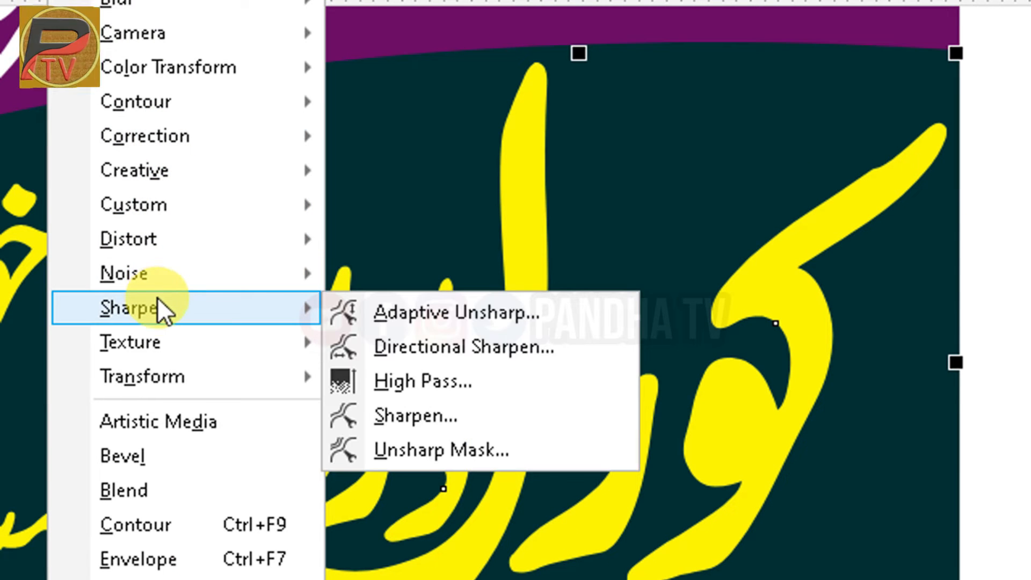
mouse_move(263, 290)
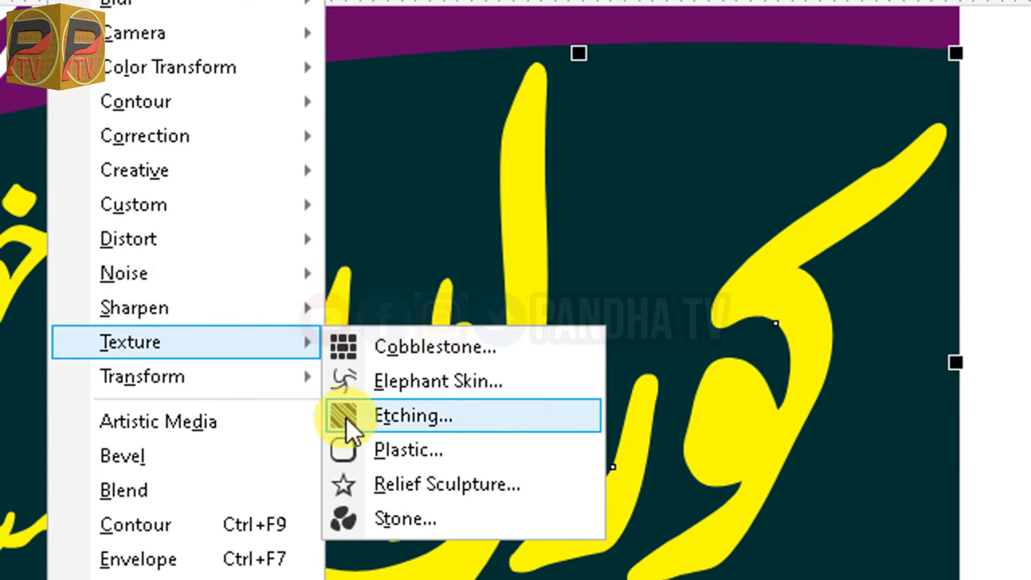
left_click(403, 448)
left_click_drag(540, 132, 769, 103)
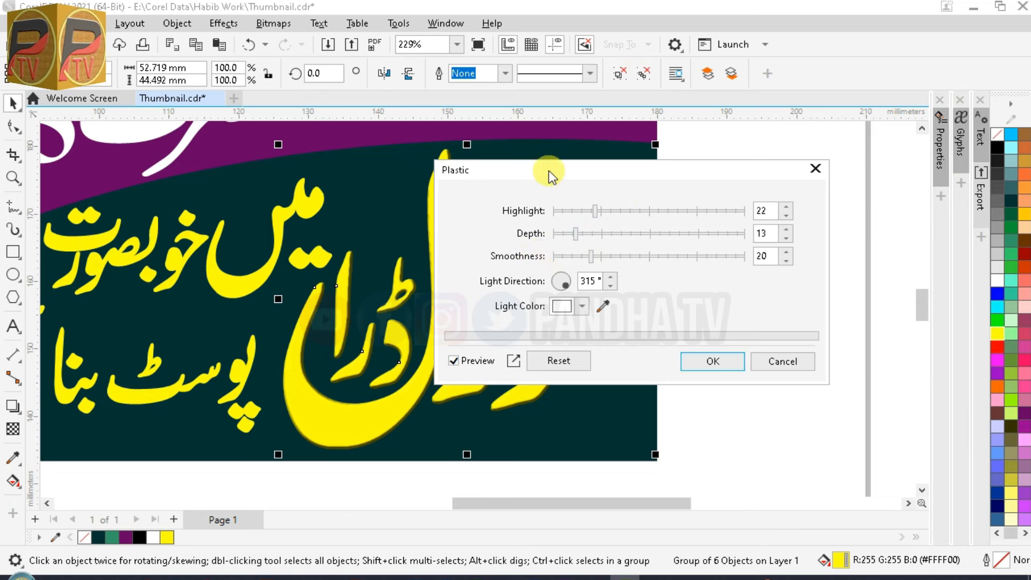
left_click_drag(549, 174, 675, 164)
left_click(822, 222)
left_click_drag(822, 245, 862, 203)
left_click(683, 200)
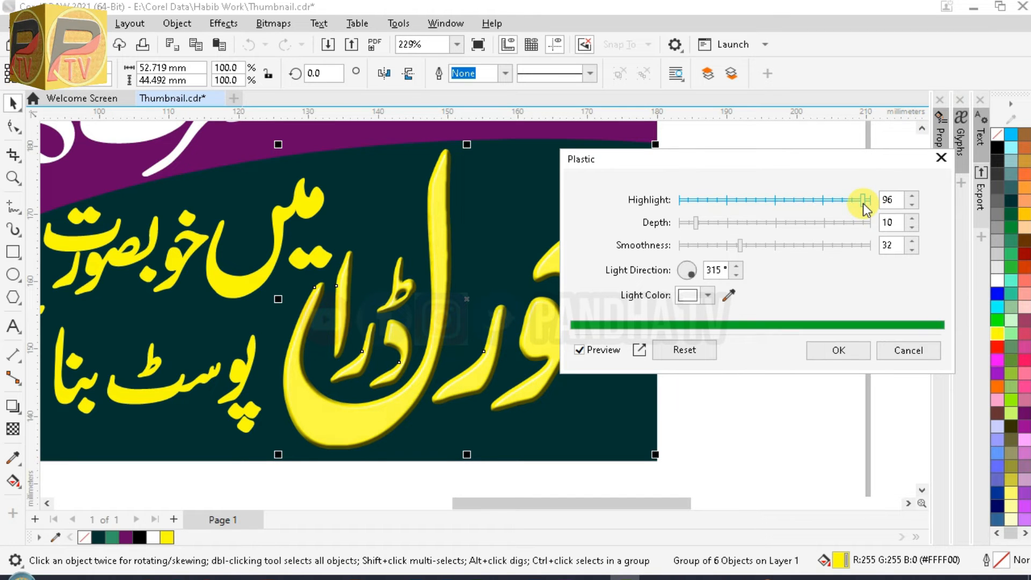
left_click_drag(738, 249, 731, 247)
left_click(824, 347)
left_click(823, 347)
scroll(539, 282, "down", 3)
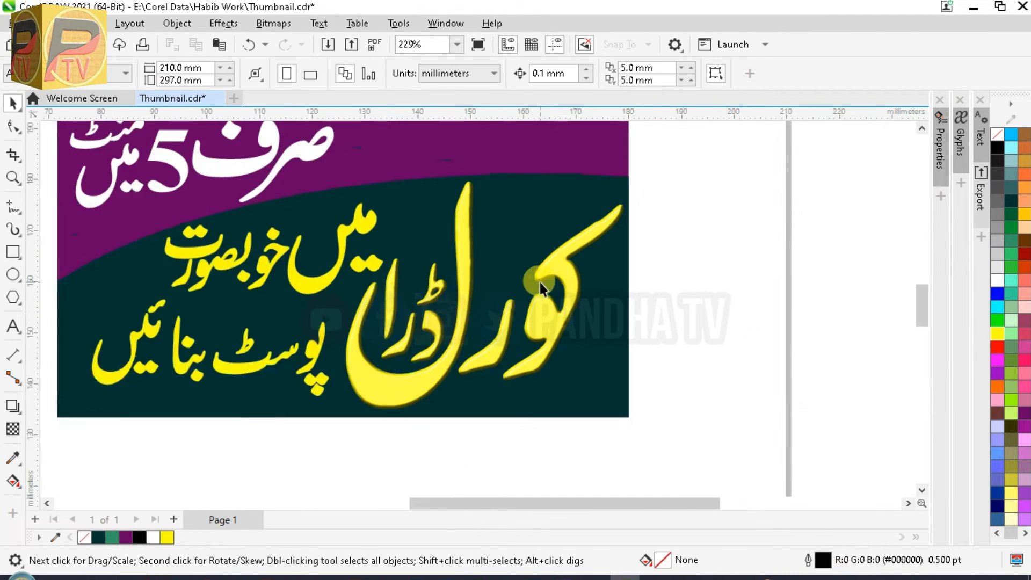
Group the two yellow subtitle lines and duplicate the group
key("z")
left_click_drag(134, 215, 429, 383)
left_click(584, 269)
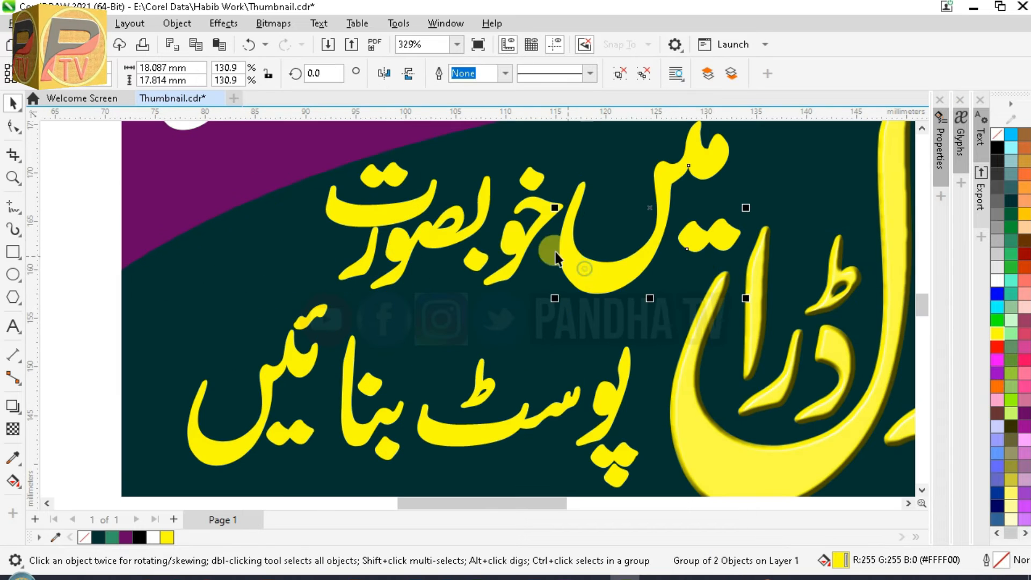
left_click(510, 240, "shift")
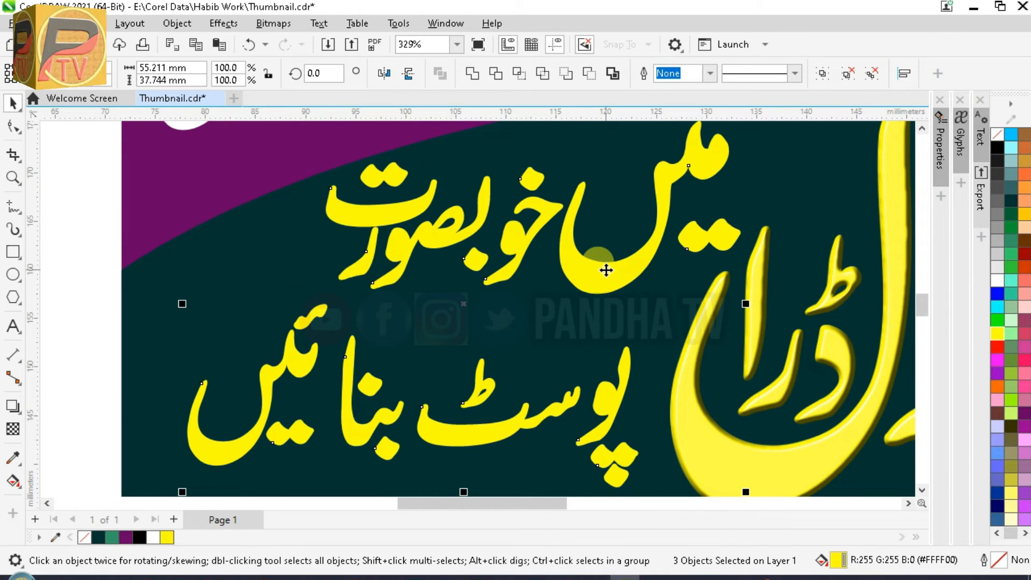
key("ctrl+g")
key("ctrl+d")
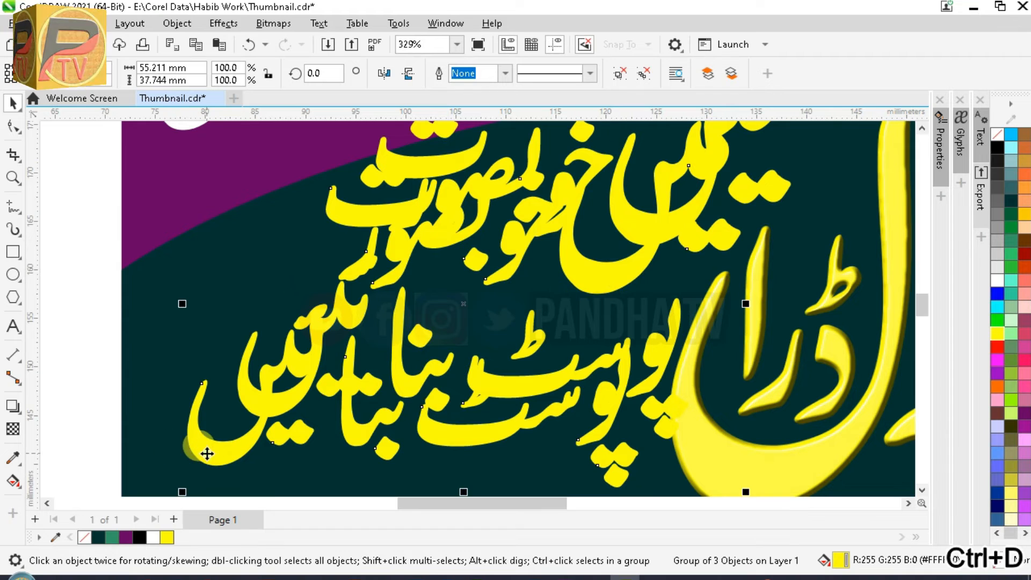
Give the subtitle copy a white 3.0 pt outline placed behind the fill
key("F12")
left_click(440, 179)
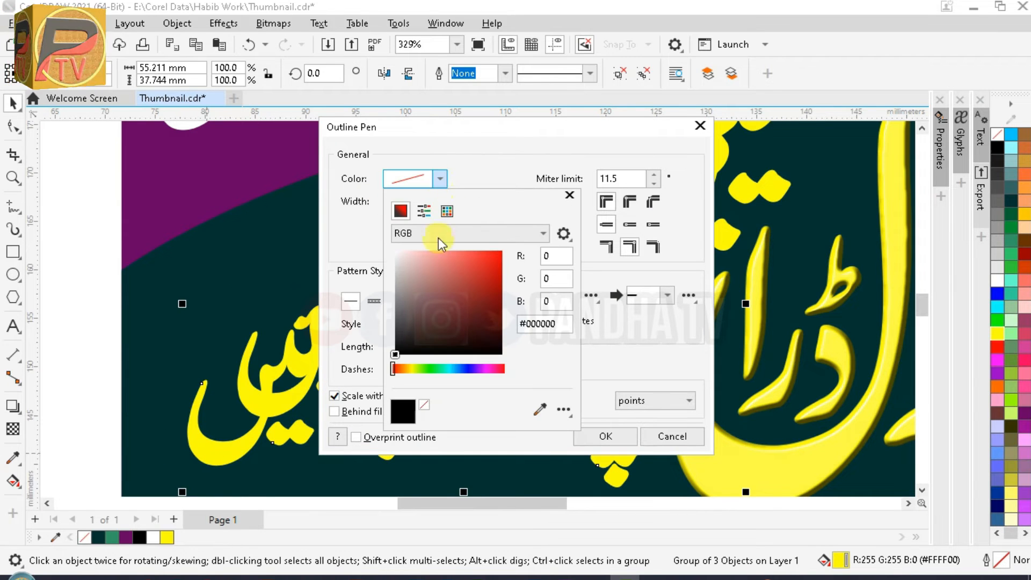
left_click_drag(372, 213, 354, 204)
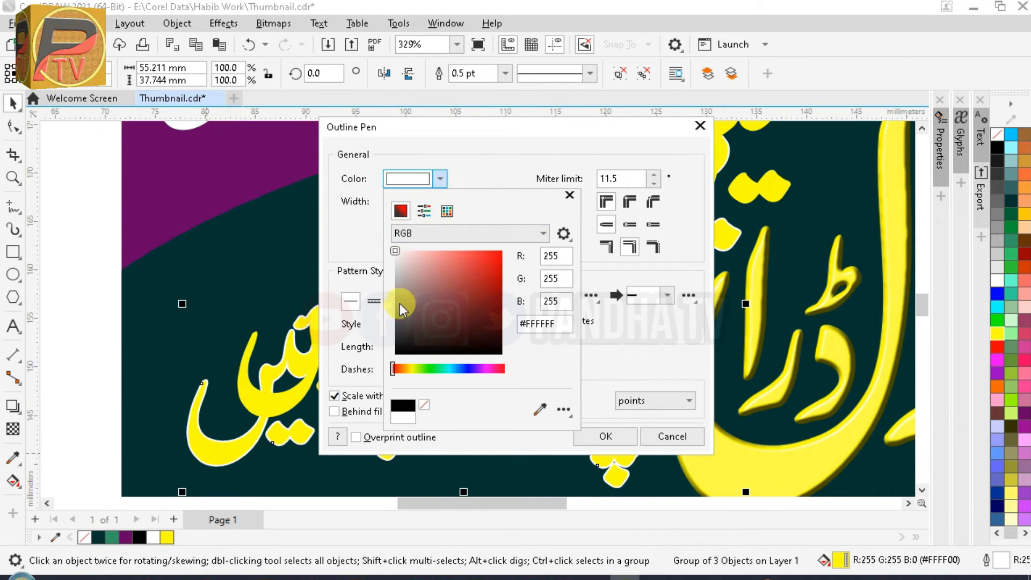
left_click(440, 178)
left_click(440, 201)
left_click(413, 263)
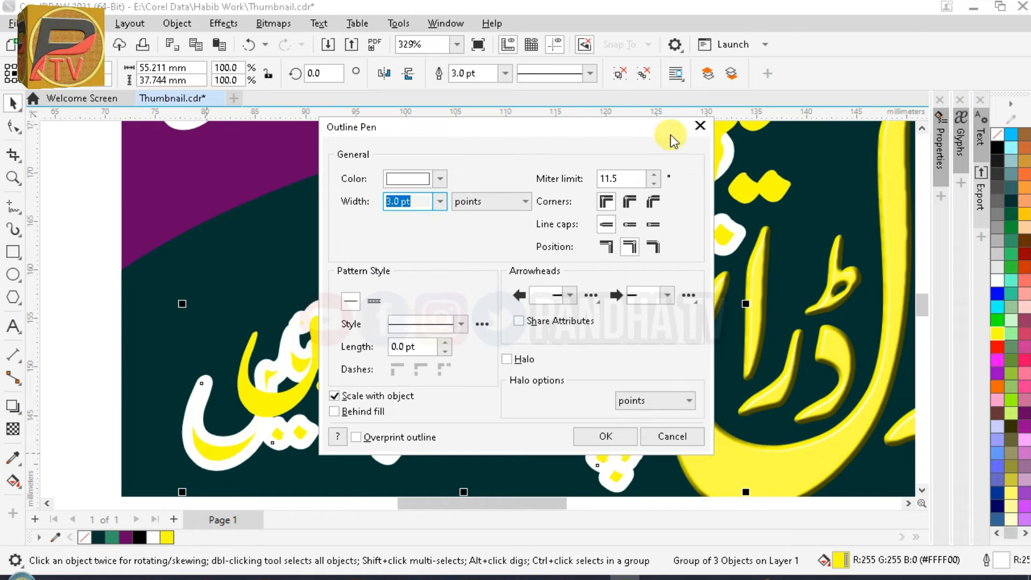
left_click(334, 411)
left_click(606, 436)
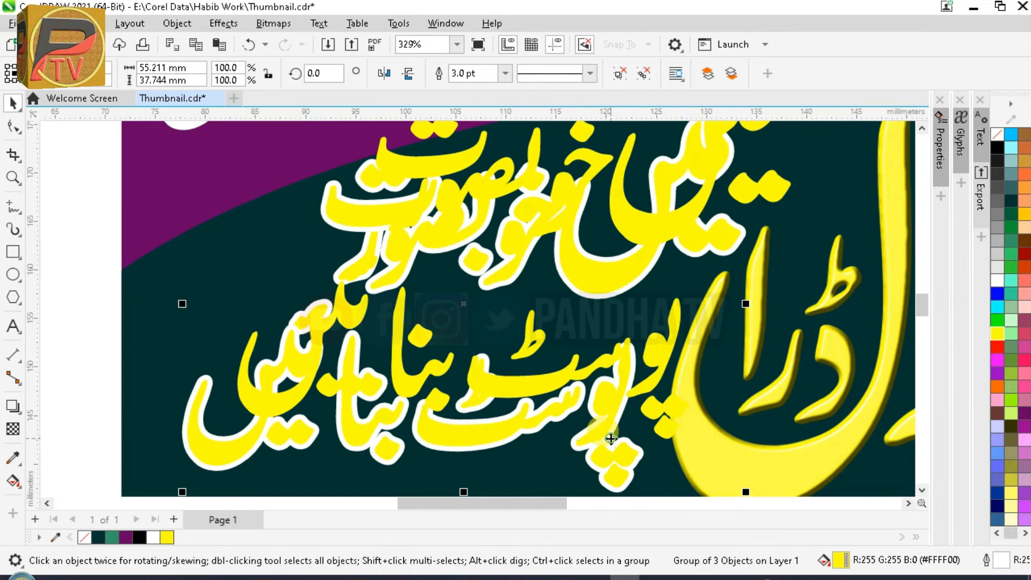
Center-align the two subtitle copies and fill the top copy with dark teal
left_click(205, 457, "shift")
key("c")
key("e")
left_click(81, 245)
left_click(347, 401)
left_click(1011, 201)
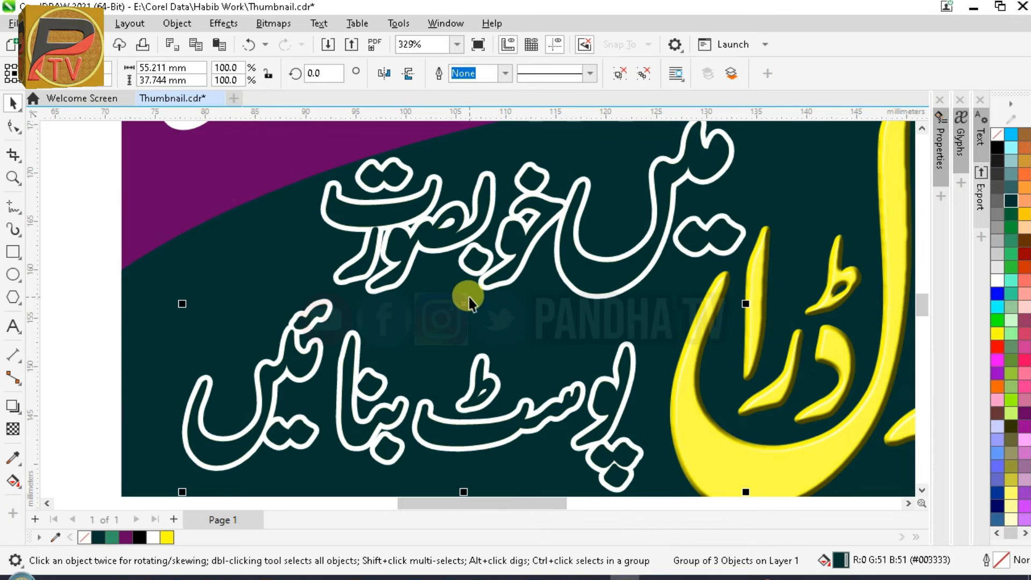
Apply a Plastic texture to the outlined subtitle: highlight 84, depth 10, smoothness 21
key("z")
left_click(596, 252)
left_click(223, 24)
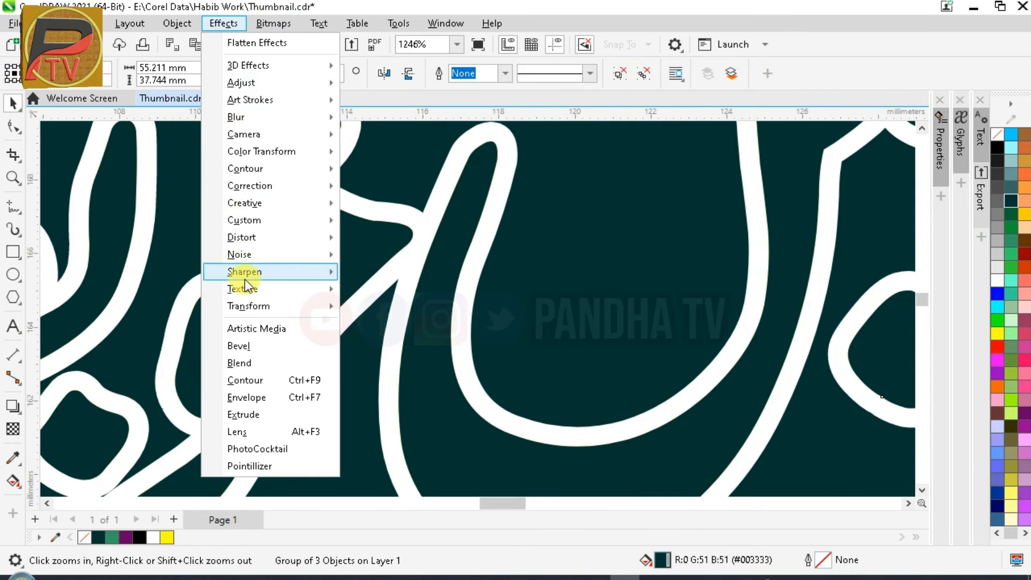
mouse_move(245, 289)
left_click(378, 340)
mouse_move(490, 270)
left_mouse_down()
mouse_move(463, 270)
mouse_move(477, 269)
left_mouse_up()
left_click_drag(622, 225, 600, 226)
left_click_drag(454, 248, 445, 246)
left_click(601, 374)
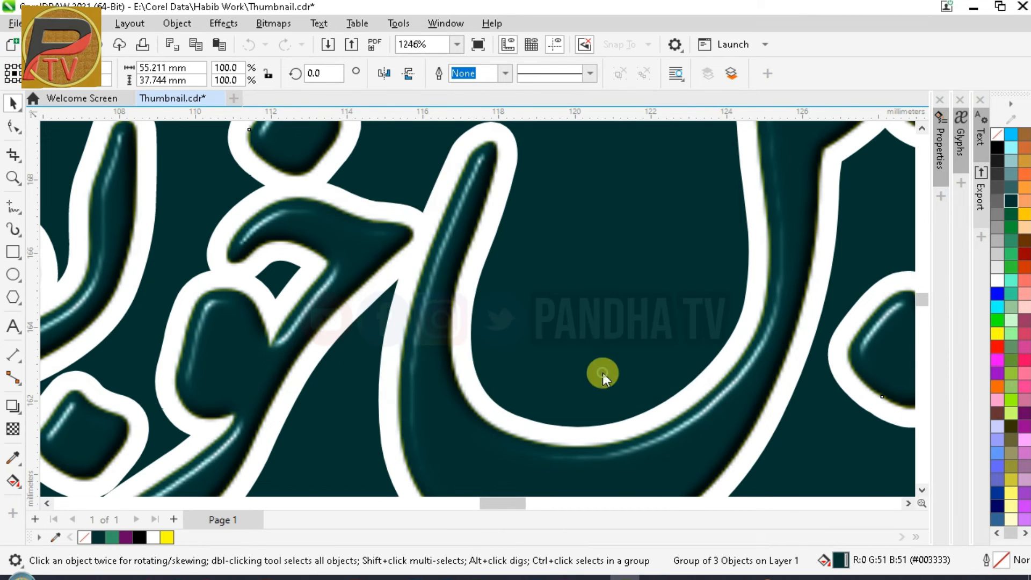
scroll(602, 344, "down", 6)
left_click(670, 437)
left_click_drag(414, 188, 786, 405)
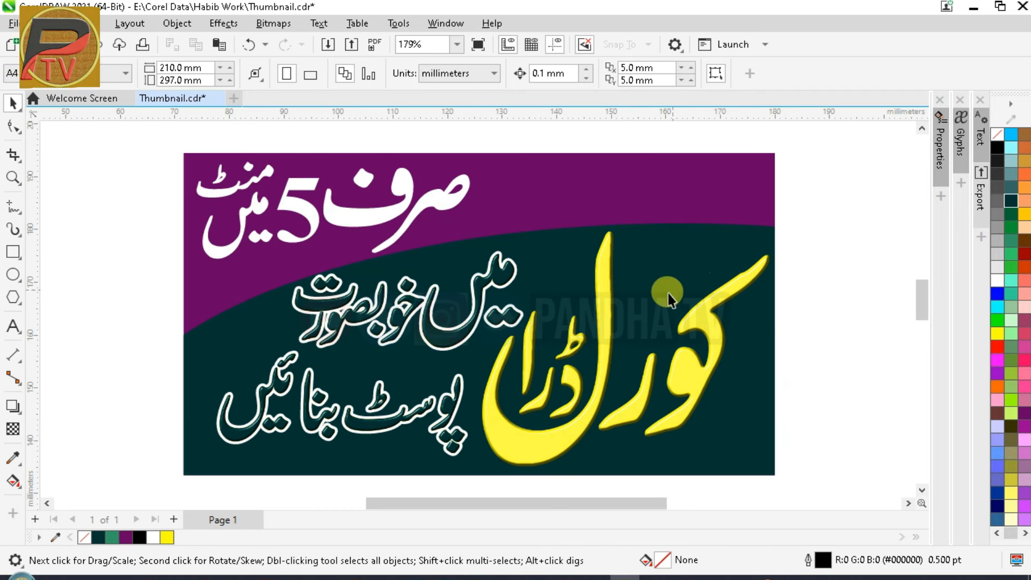
Nudge the white صرف 5 منٹ headline right and scale it down slightly
left_click_drag(812, 220, 235, 465)
left_click(817, 338)
left_click(363, 215)
left_click_drag(326, 211, 341, 210)
left_click(156, 180)
left_click(428, 210)
left_click_drag(488, 262, 478, 257)
left_click(124, 210)
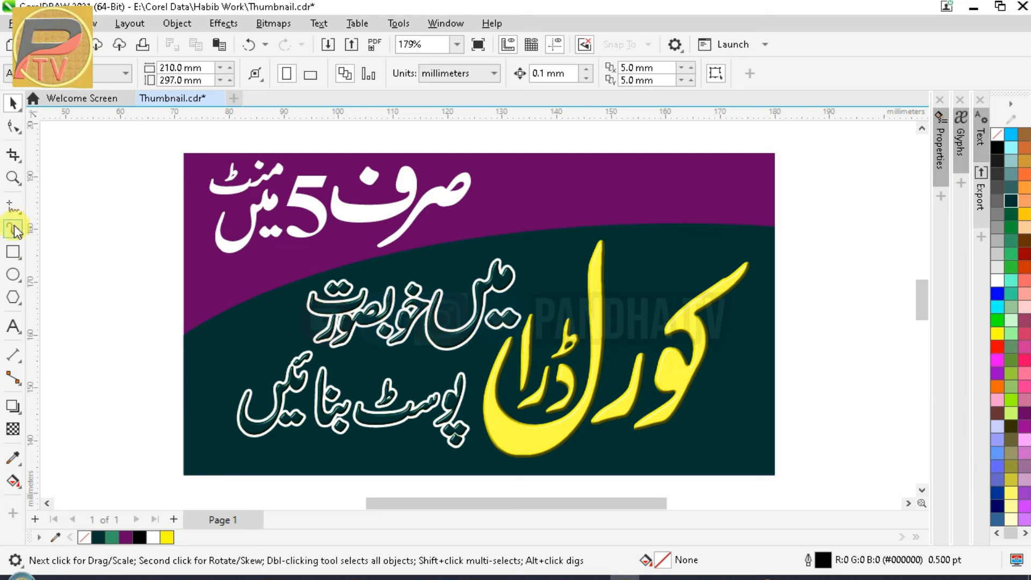
Marquee-select all the thumbnail artwork for export
left_click(13, 326)
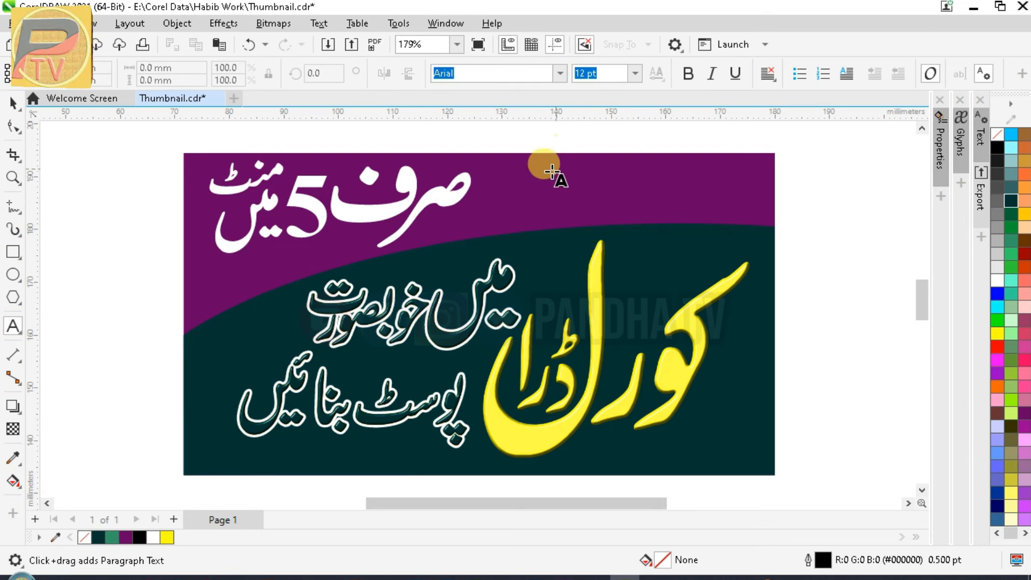
key("space")
left_click_drag(616, 400, 793, 461)
scroll(739, 396, "down", 1)
key("ctrl+e")
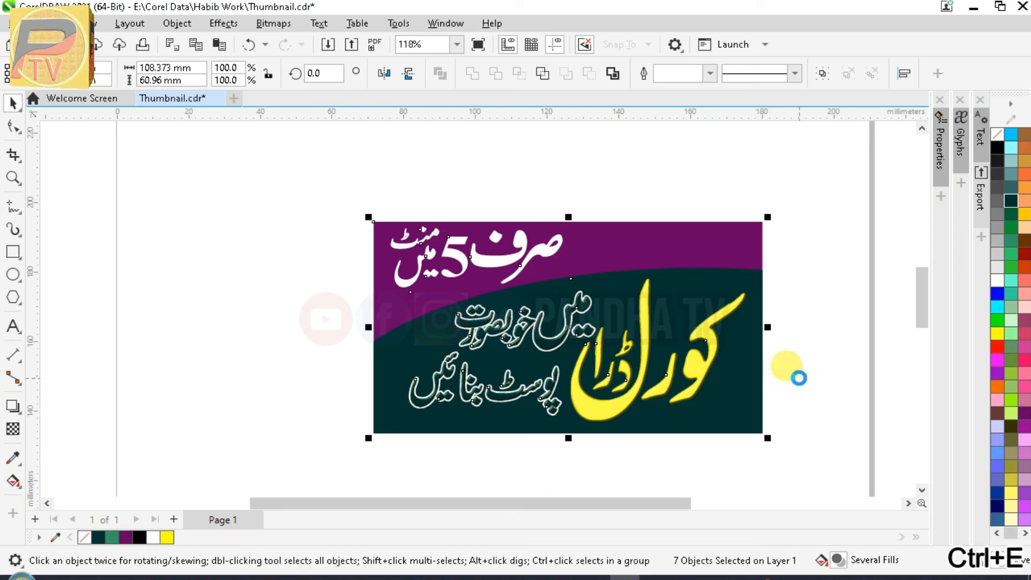
Export the selected artwork as a JPEG bitmap into the JPG folder
left_click(188, 455)
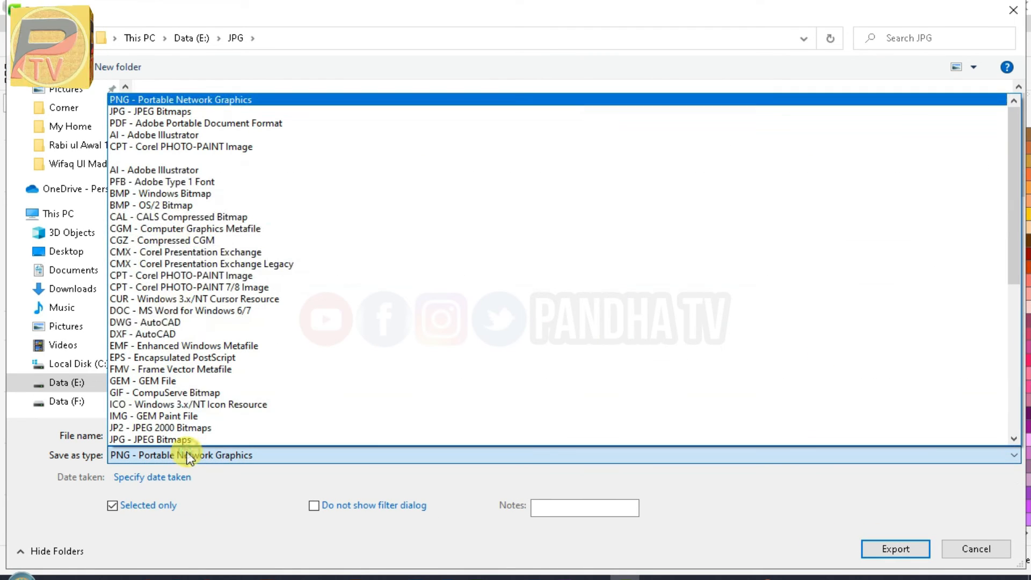
left_click(183, 111)
left_click(897, 549)
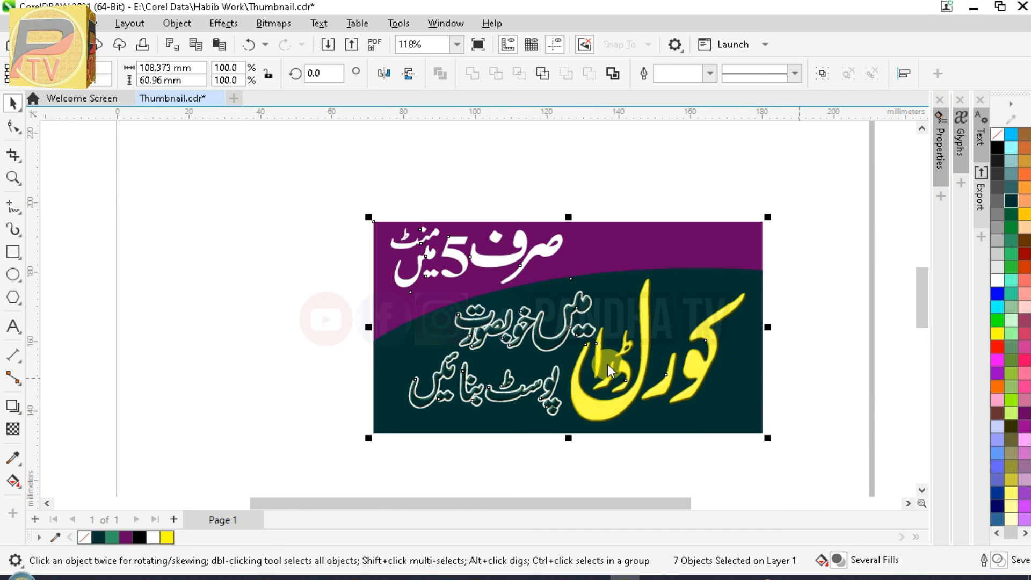
left_click(773, 461)
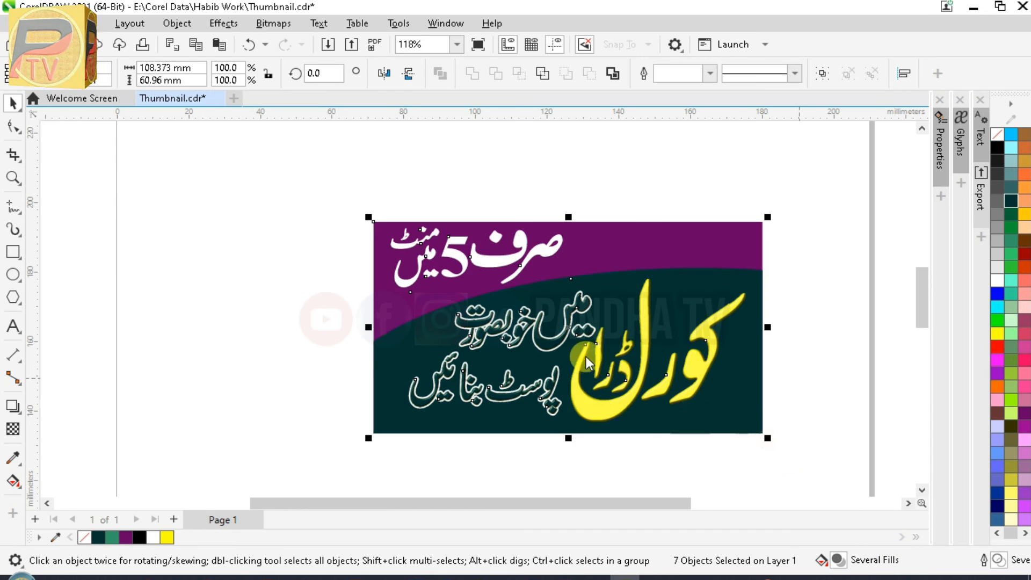
Save Thumbnail.cdr and check the exported file in the folder window
key("ctrl+s")
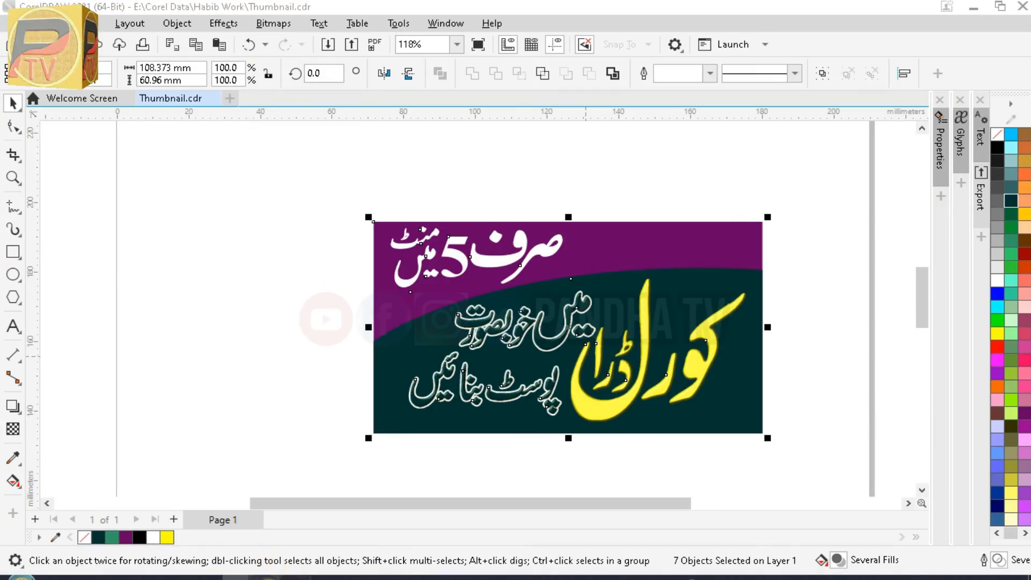
mouse_move(247, 578)
left_click(322, 518)
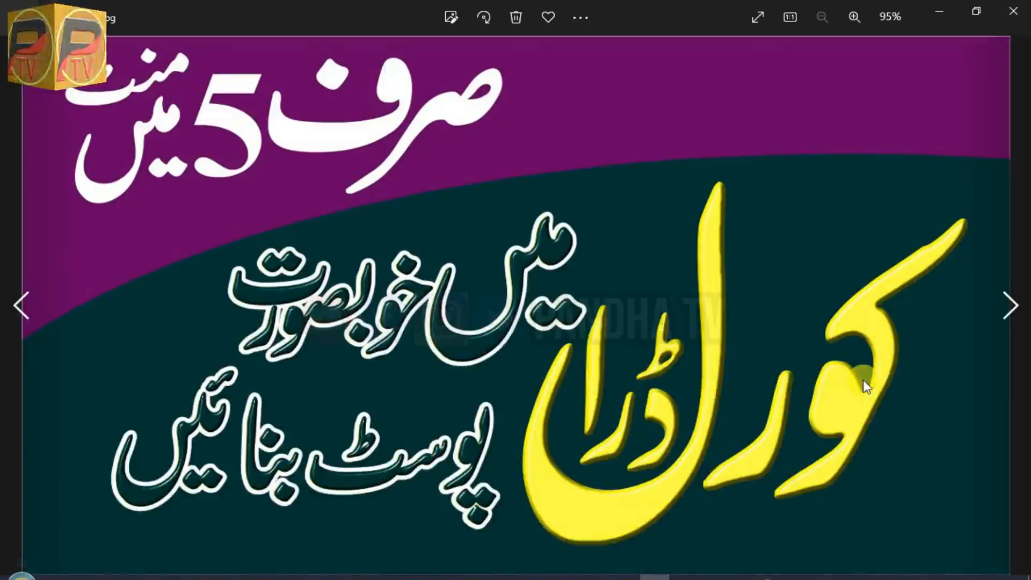
scroll(862, 379, "up", 3)
scroll(554, 349, "down", 3)
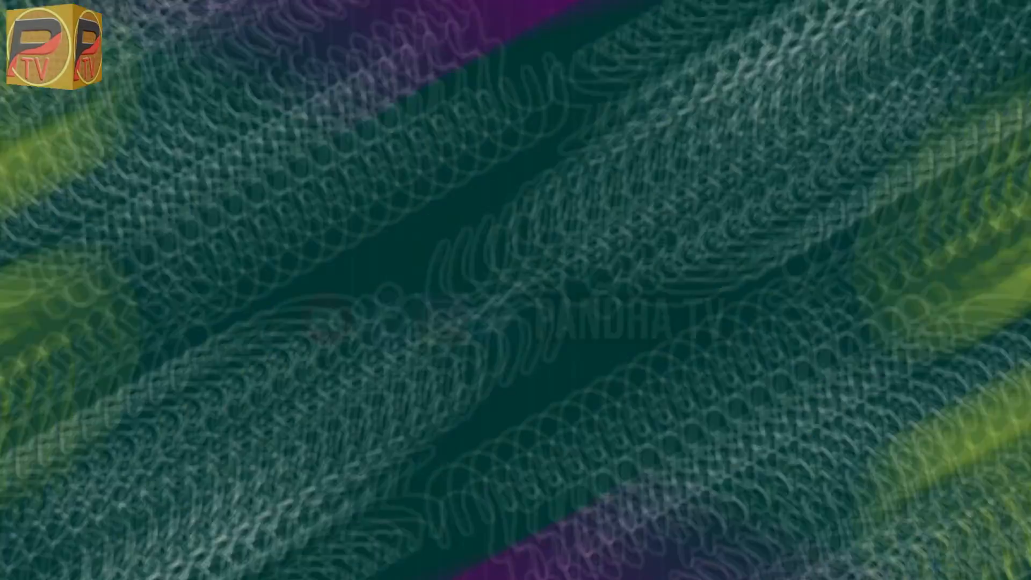